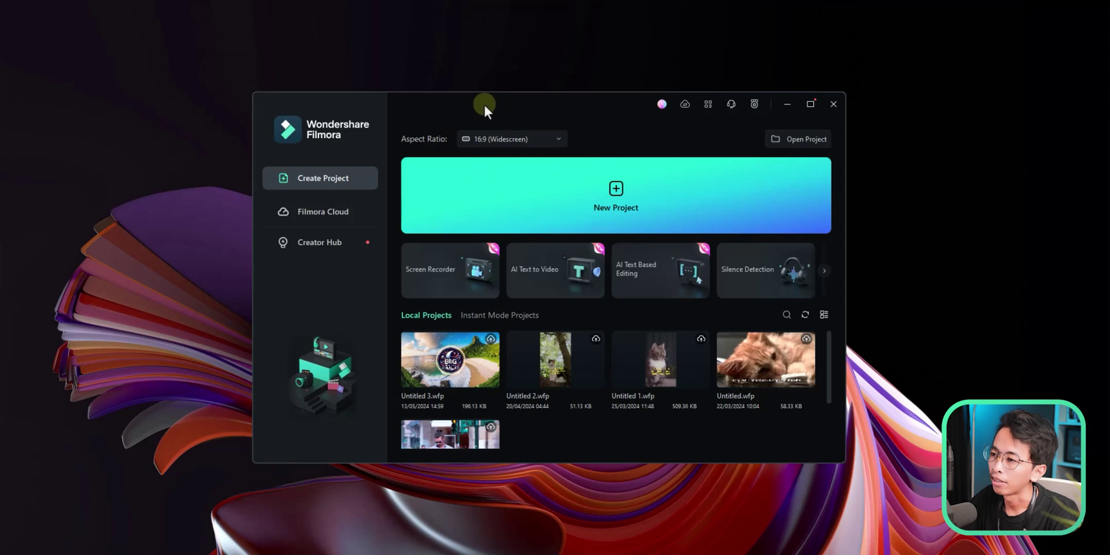
Step: Create a new 16:9 widescreen project and open the AI Music Generator
left_click(444, 102)
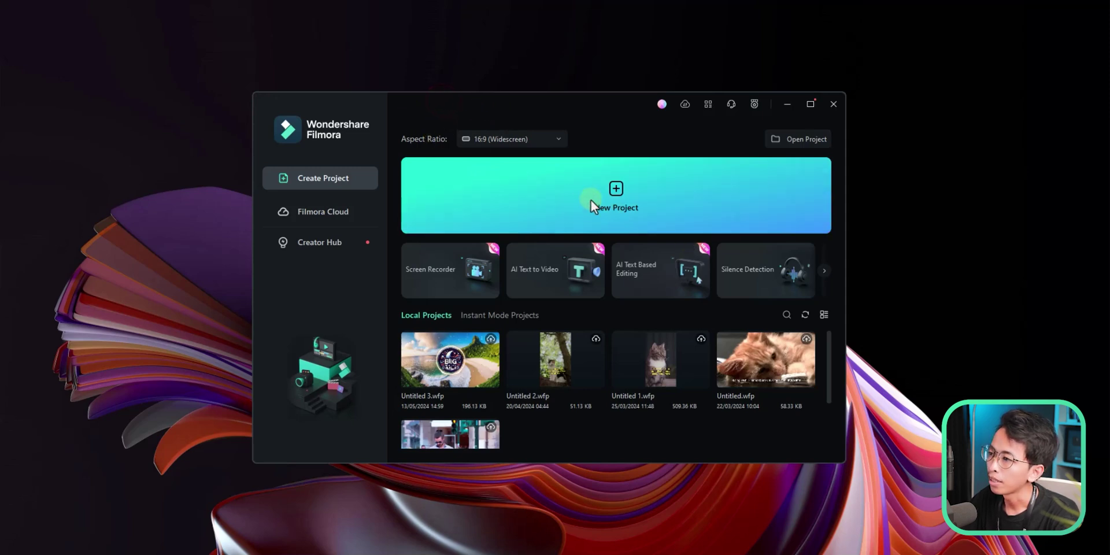
left_click(581, 211)
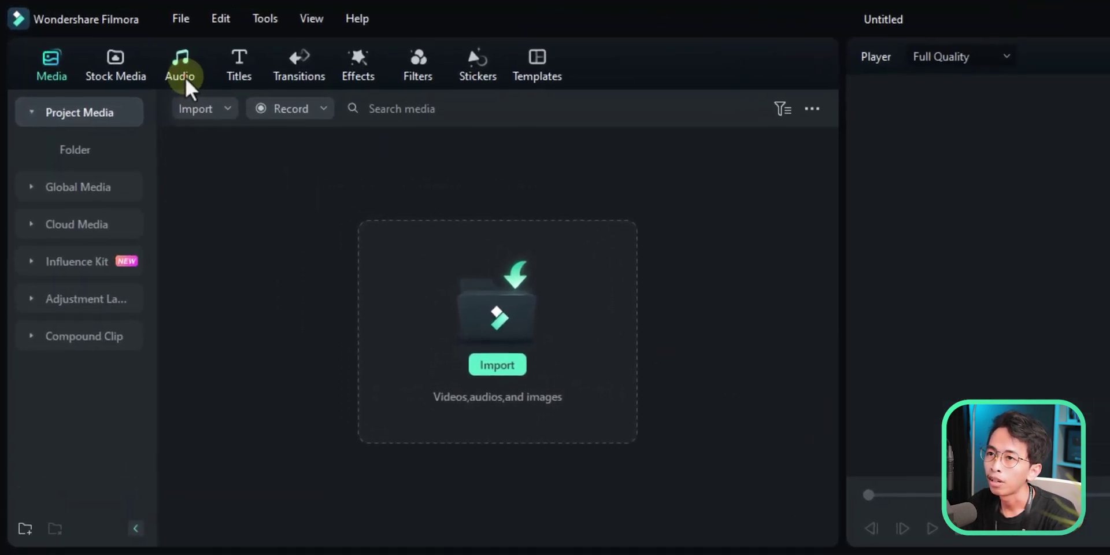
left_click(112, 41)
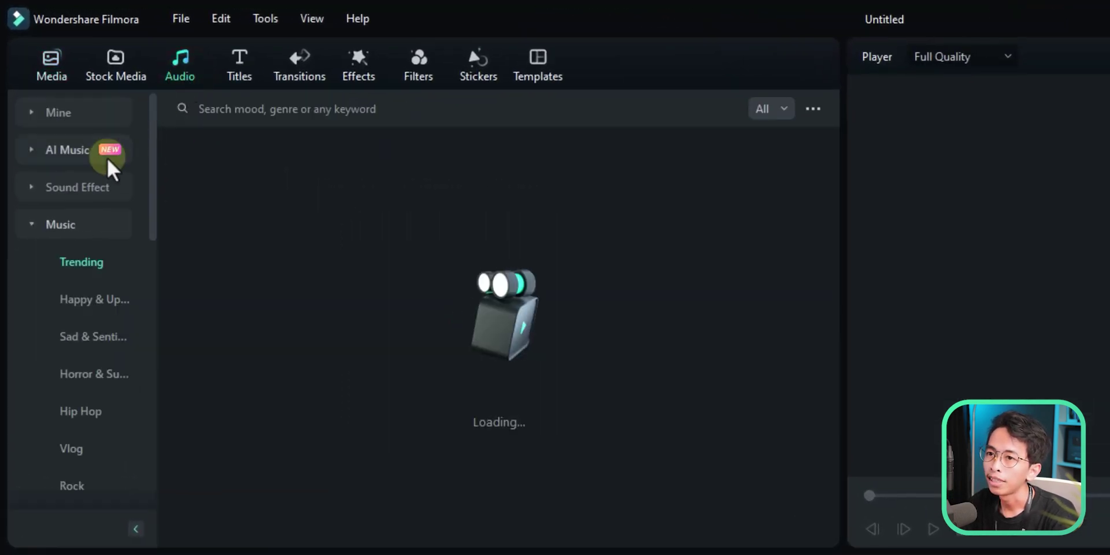
left_click(75, 154)
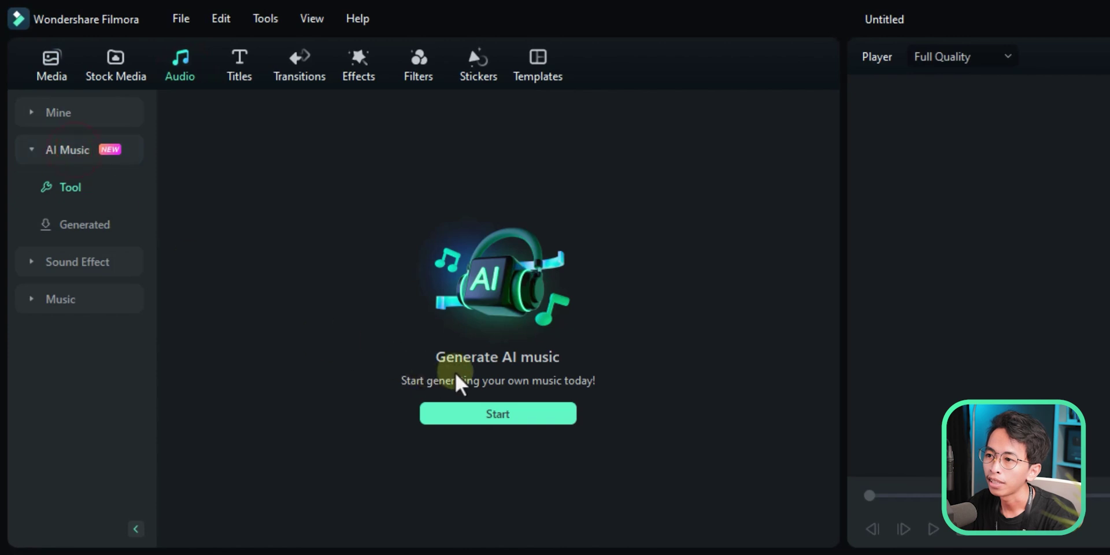
left_click(544, 419)
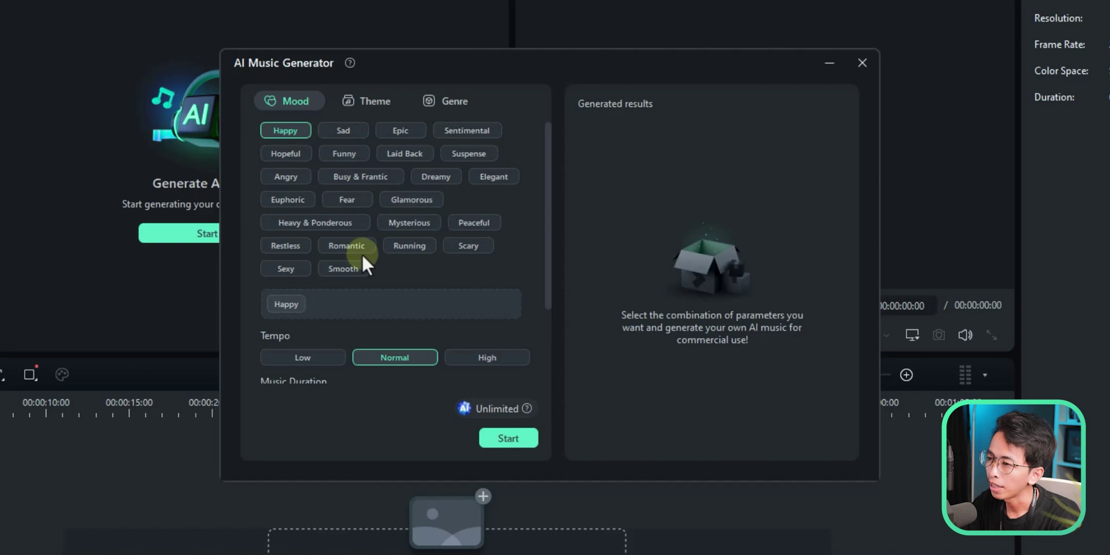
Step: Choose the Laid Back mood, the Broadcasting theme and the Lofi Hip Hop genre for the AI music
left_click(405, 153)
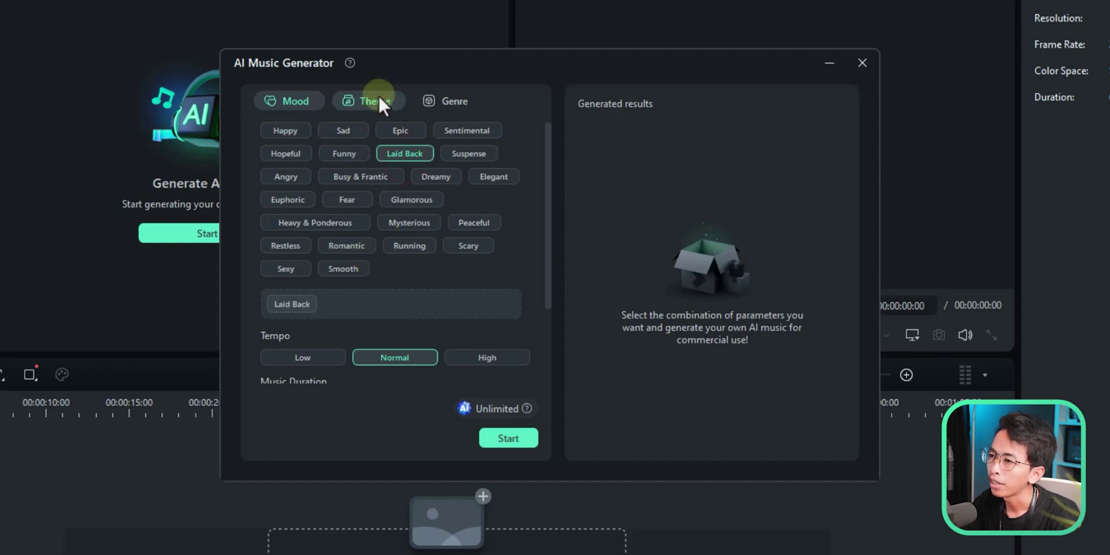
left_click(370, 109)
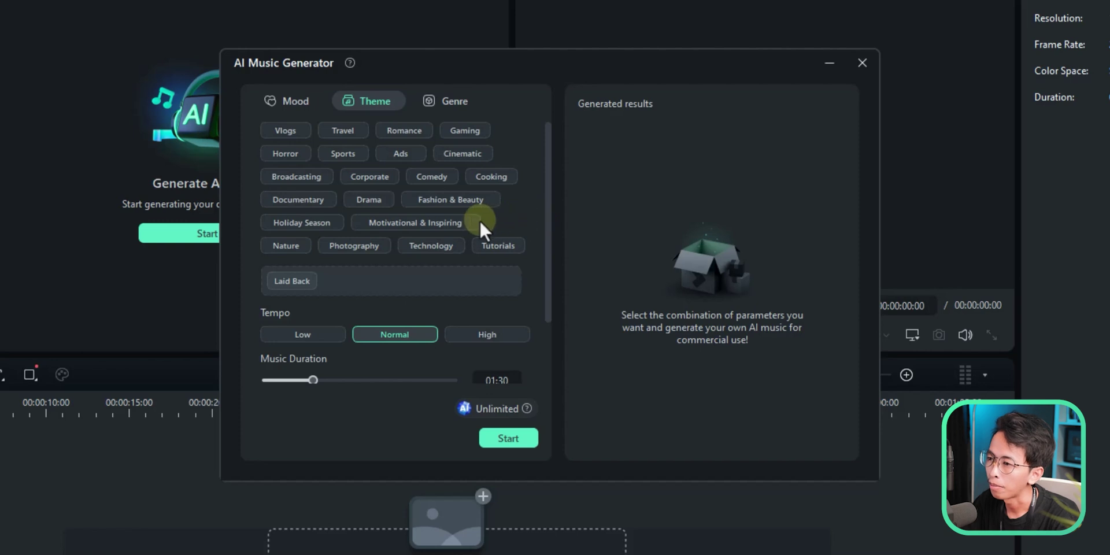
left_click(291, 182)
left_click(465, 107)
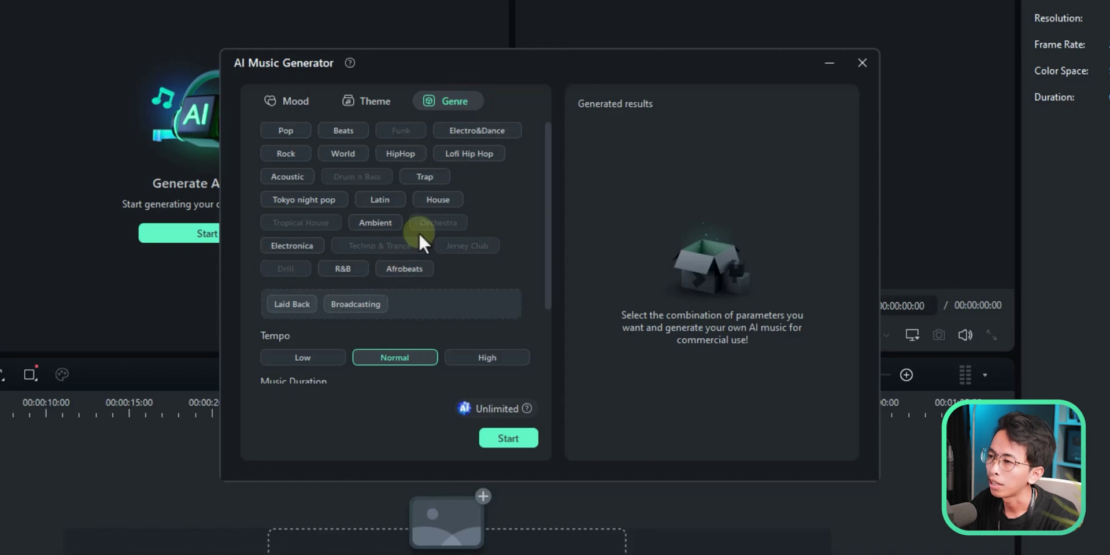
left_click(466, 151)
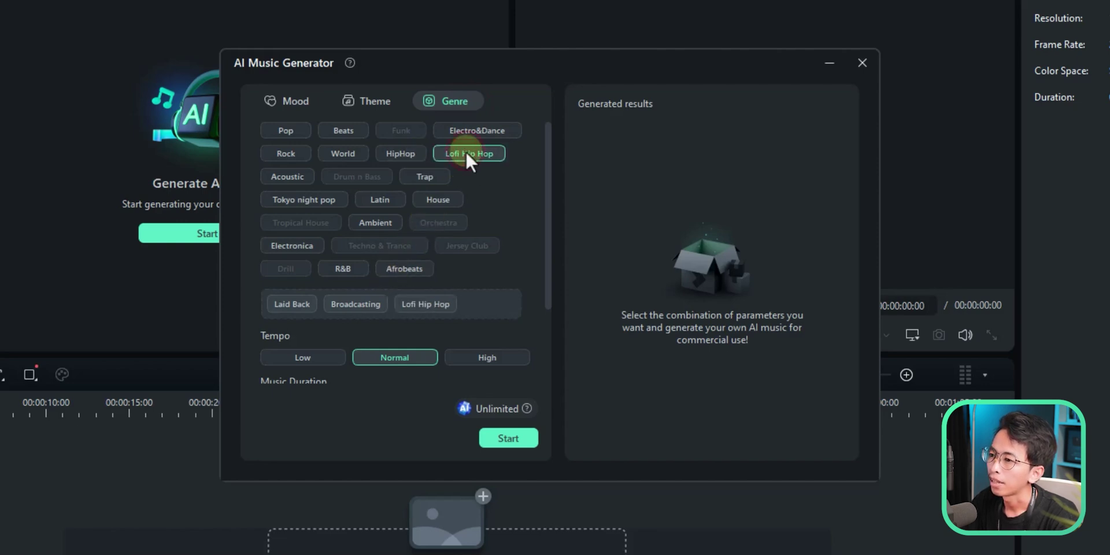
Step: Set the music duration to 02:14 and generate three tracks at normal tempo
left_click_drag(547, 187, 518, 283)
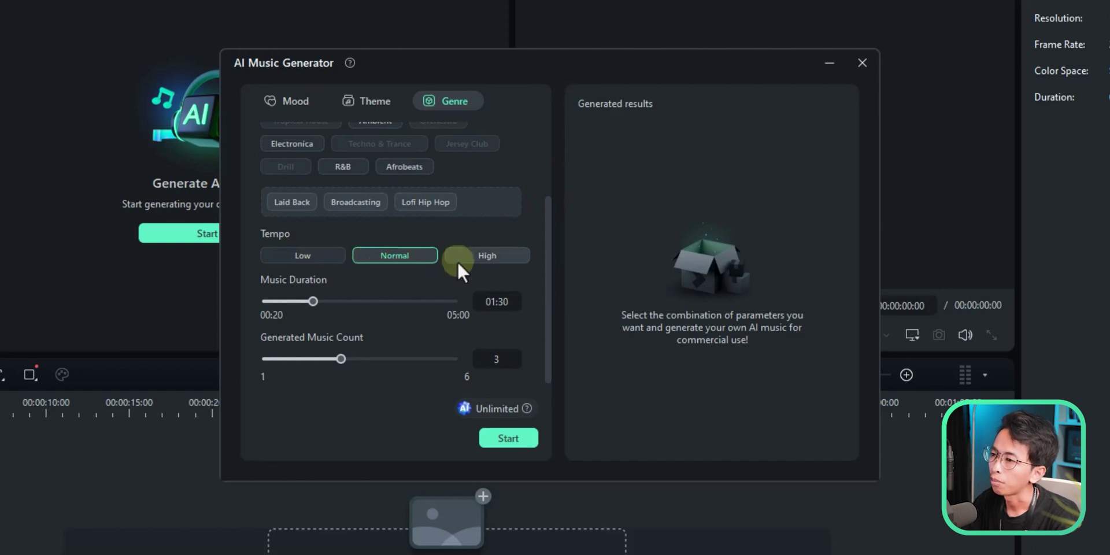
left_click_drag(313, 301, 327, 327)
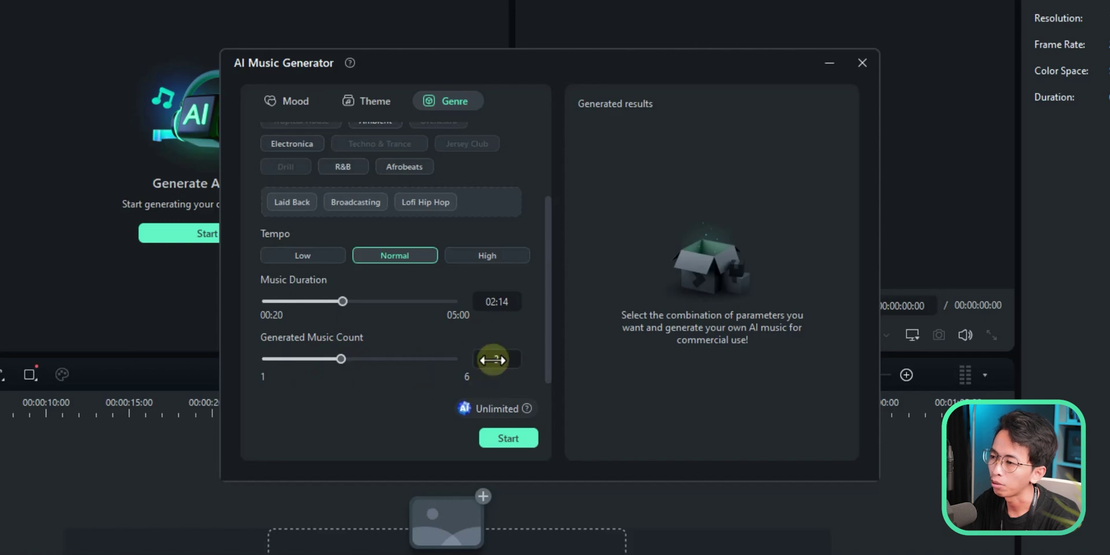
left_click(496, 438)
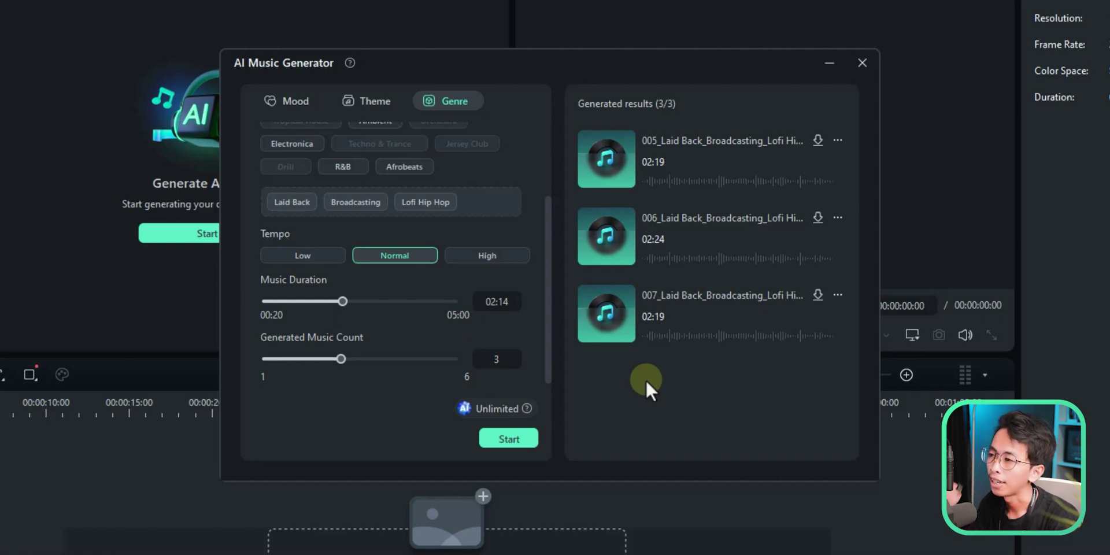
Step: Preview the three generated tracks and download the third one, 007_Laid Back_Broadcasting_Lofi Hip Hop
left_click(620, 141)
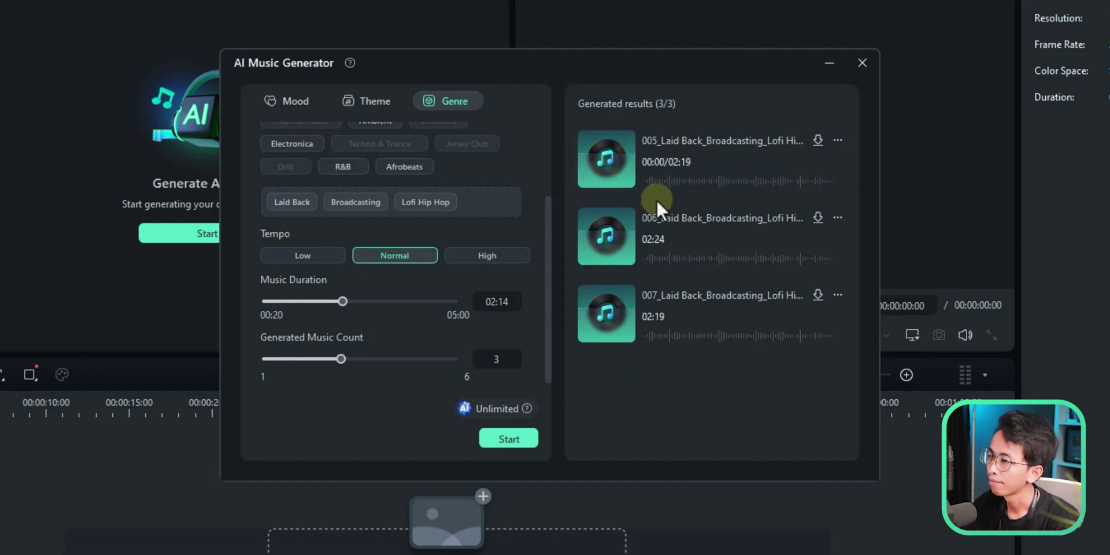
left_click(616, 238)
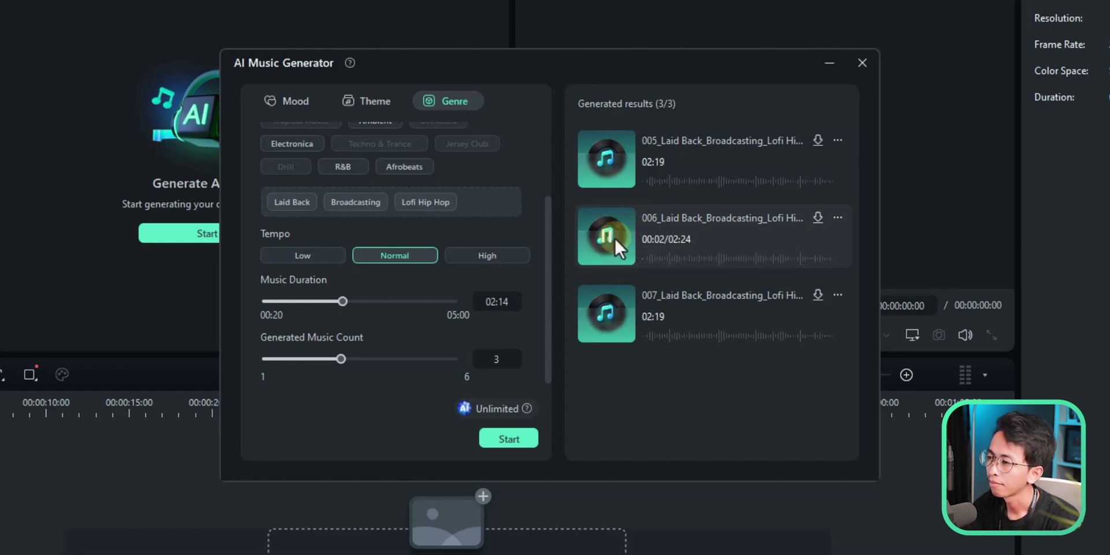
left_click(613, 310)
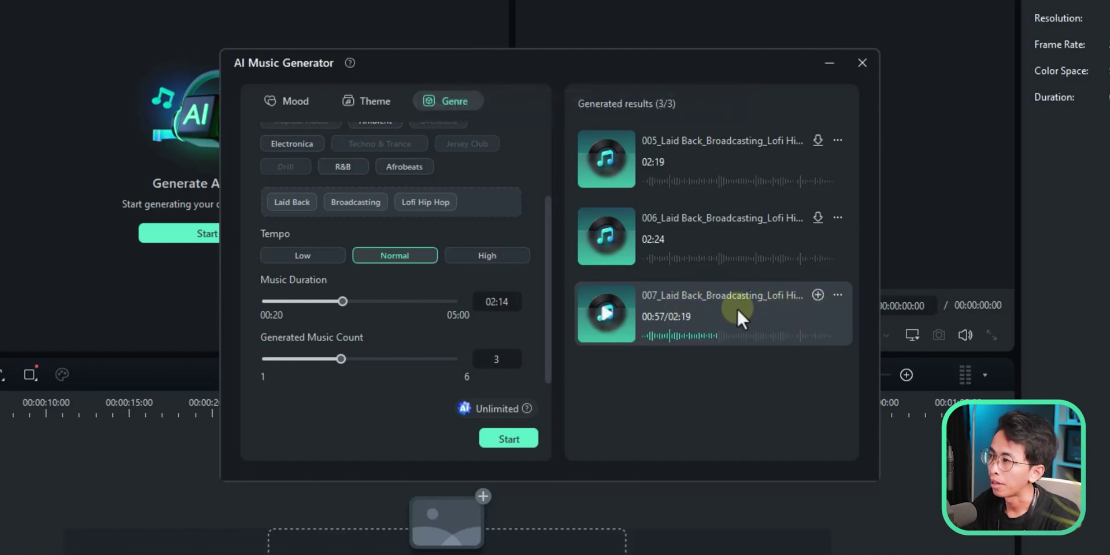
Step: Close the music generator and place the generated 007_Laid Back_Broadcasting_Lofi Hip Hop track at the start of Audio 1
left_click(862, 62)
left_click(655, 284)
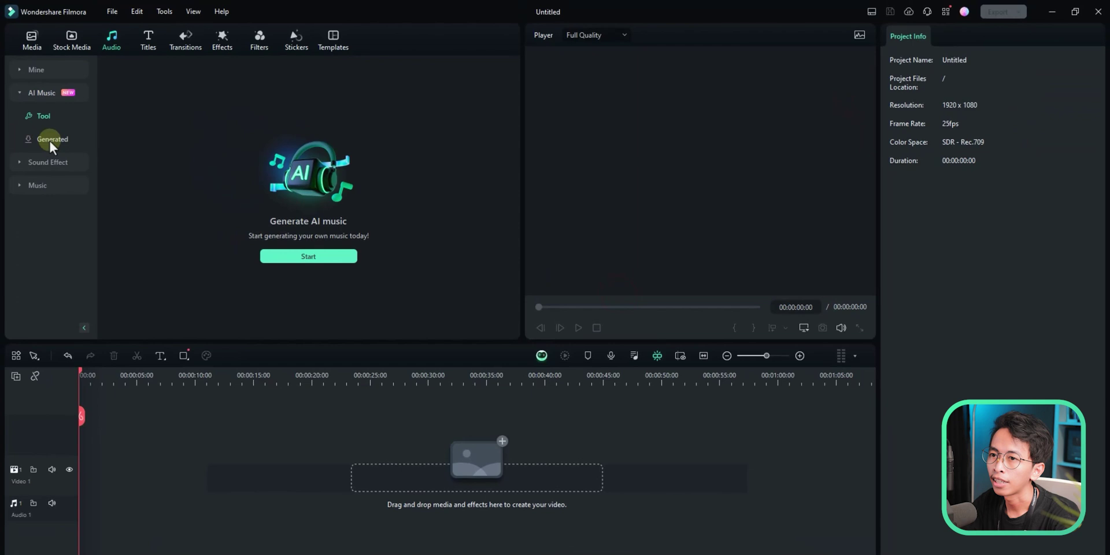
left_click(50, 140)
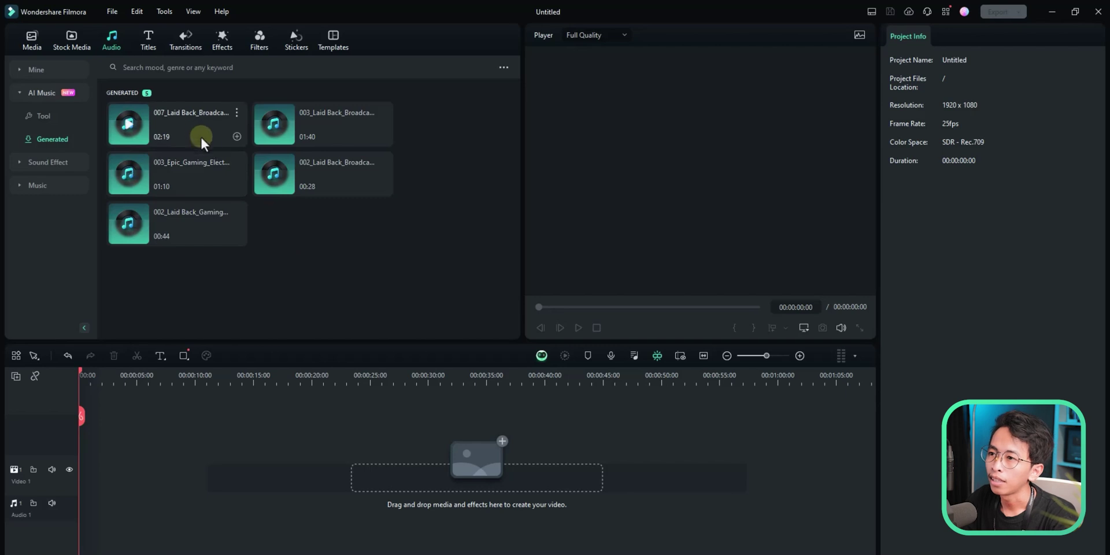
left_click_drag(194, 133, 72, 508)
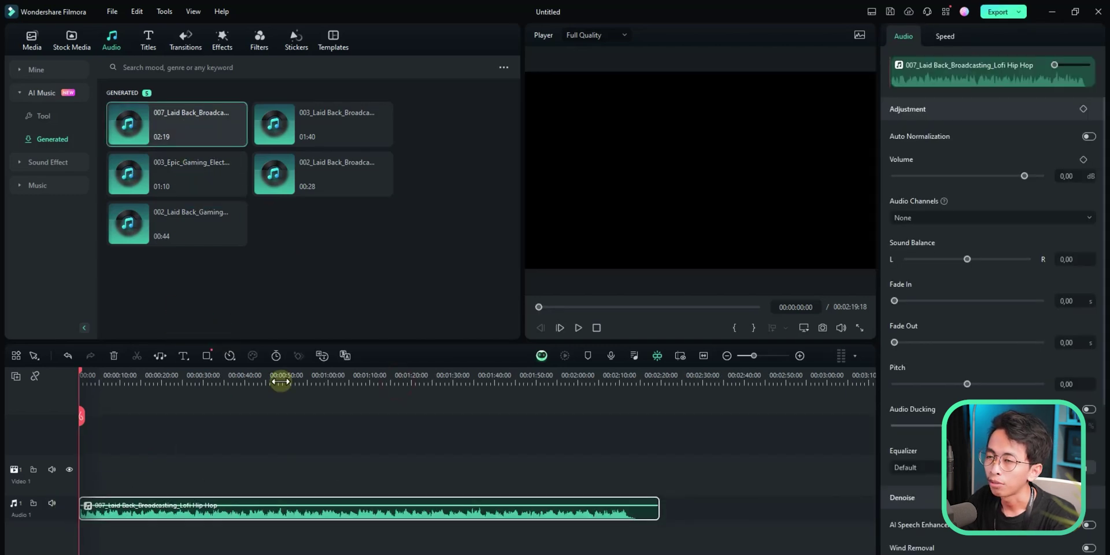
left_click(243, 446)
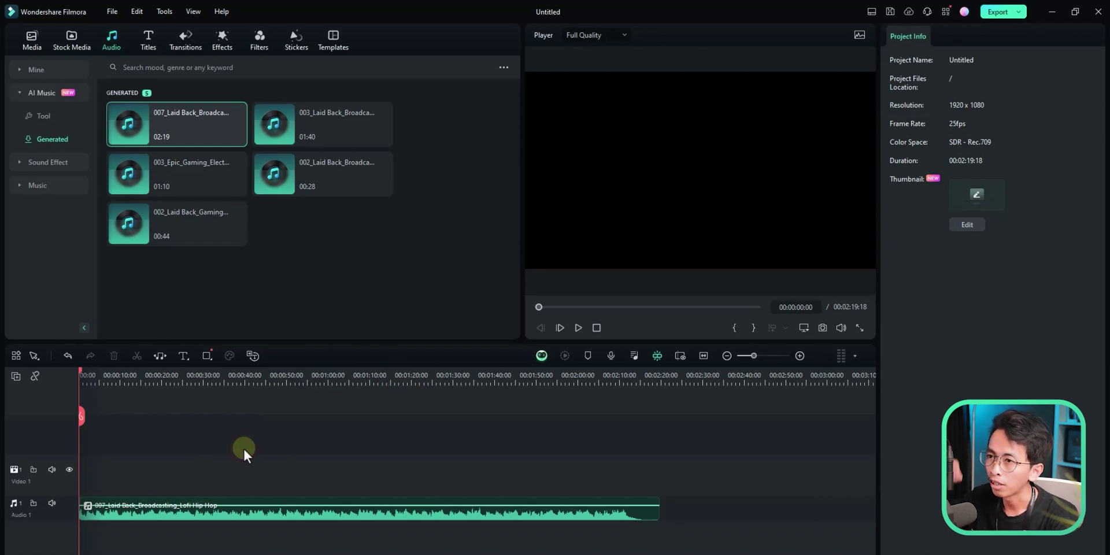
Step: Add the Music Visualizer Ring Glow audio visualizer effect to the start of Video 1, above the music clip
left_click(224, 38)
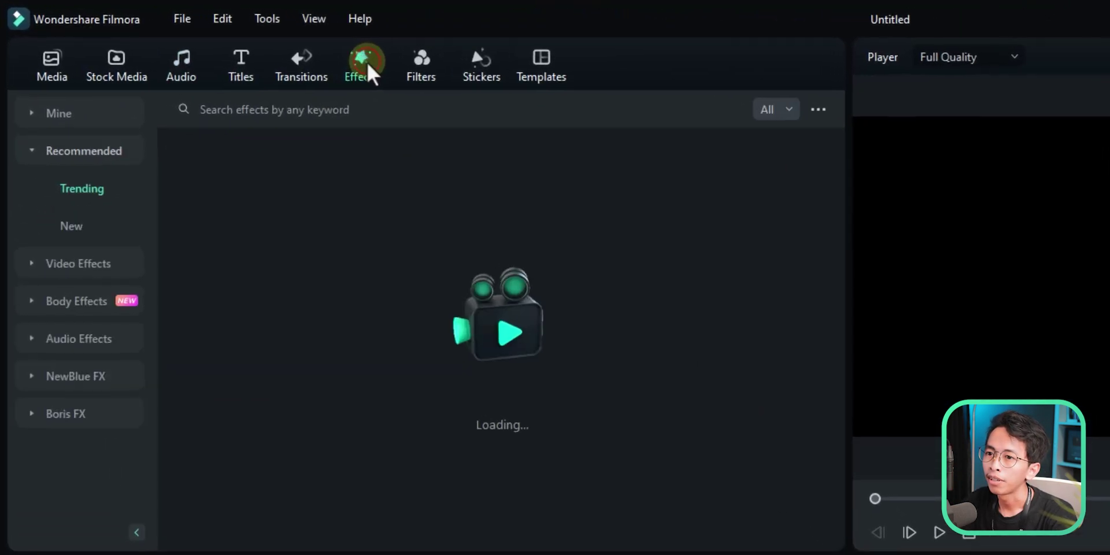
left_click(88, 340)
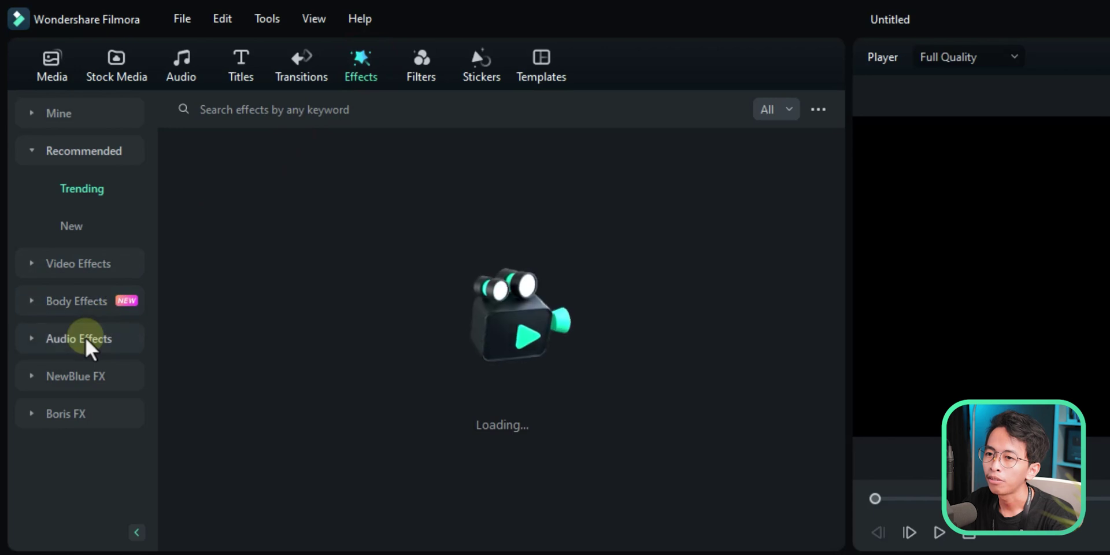
left_click(90, 342)
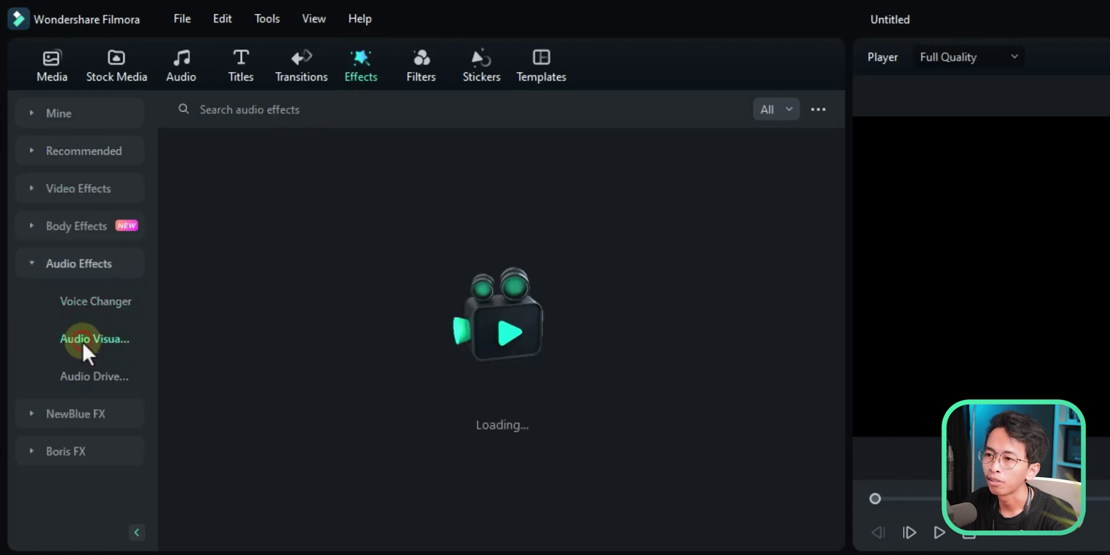
left_click_drag(848, 246, 752, 246)
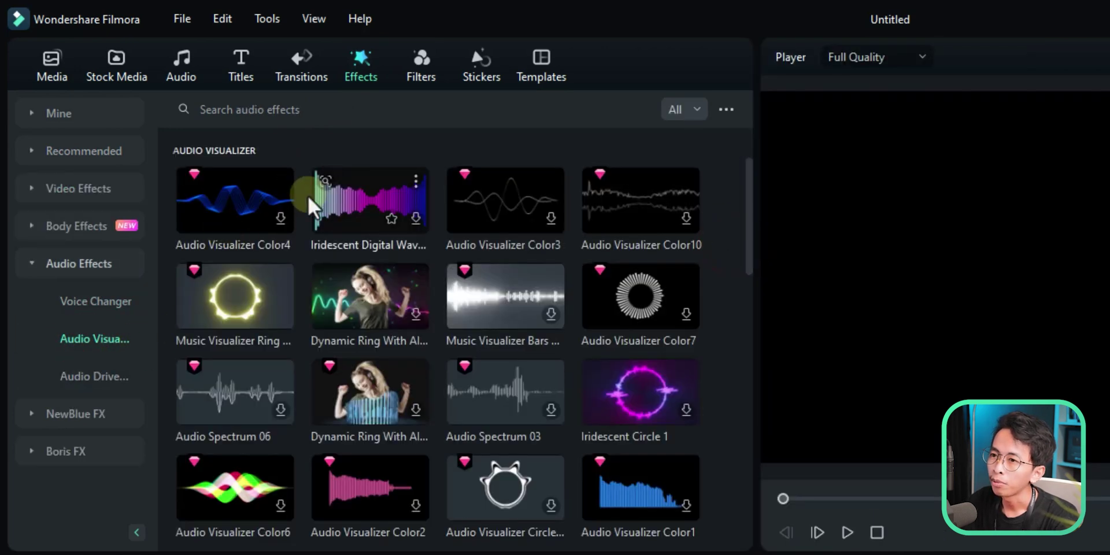
left_click_drag(750, 220, 751, 169)
mouse_move(230, 302)
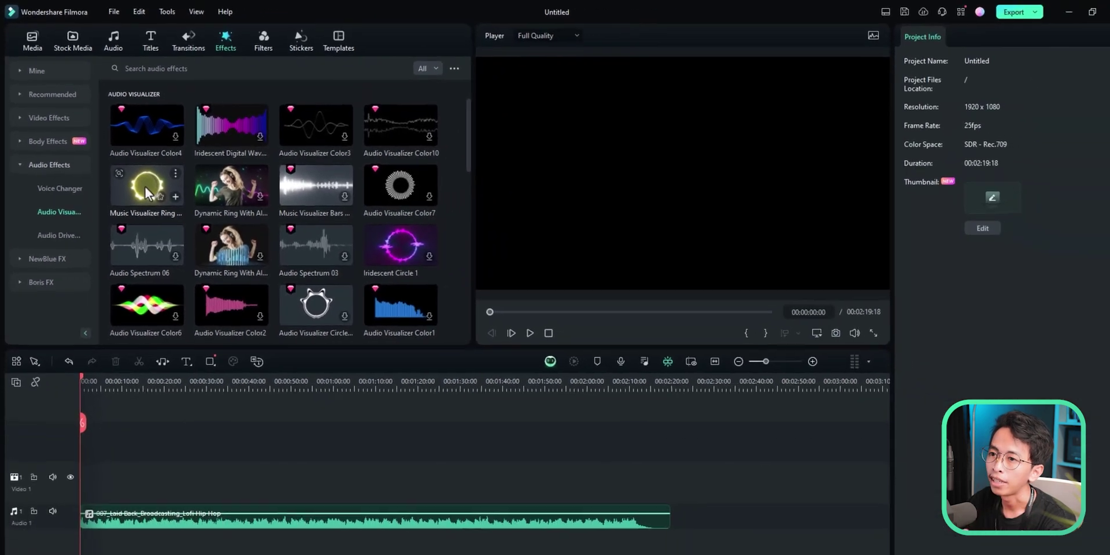
left_click_drag(206, 270, 97, 486)
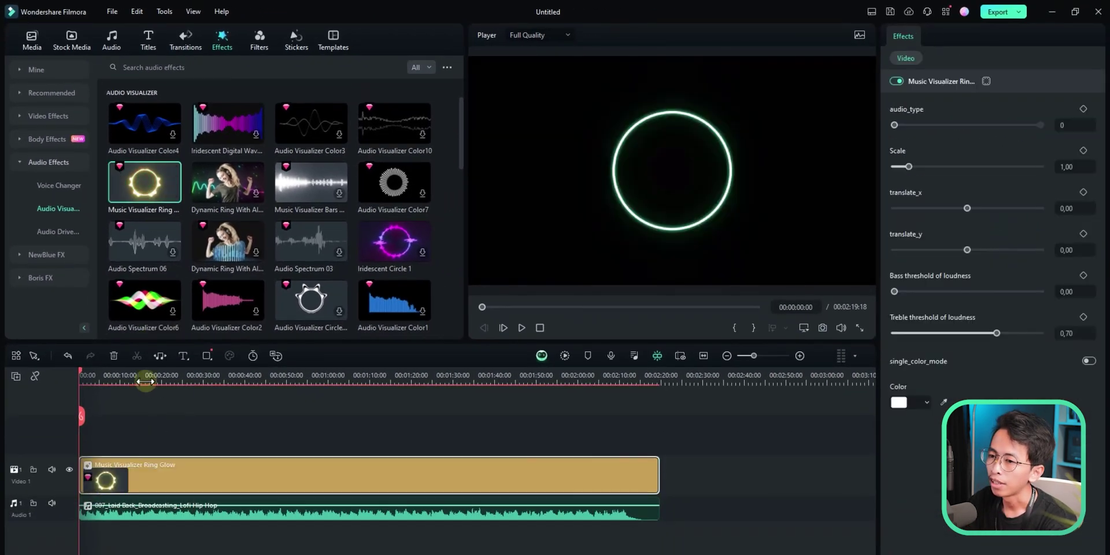
Step: Play back the ring visualizer with the music and set its treble threshold of loudness to 0.22
left_click(520, 329)
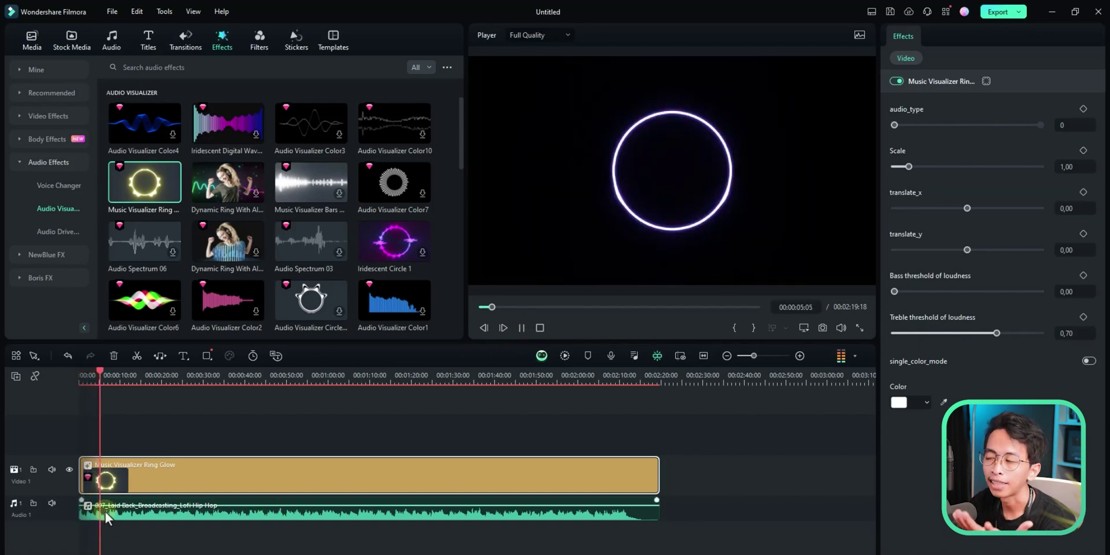
left_click(522, 327)
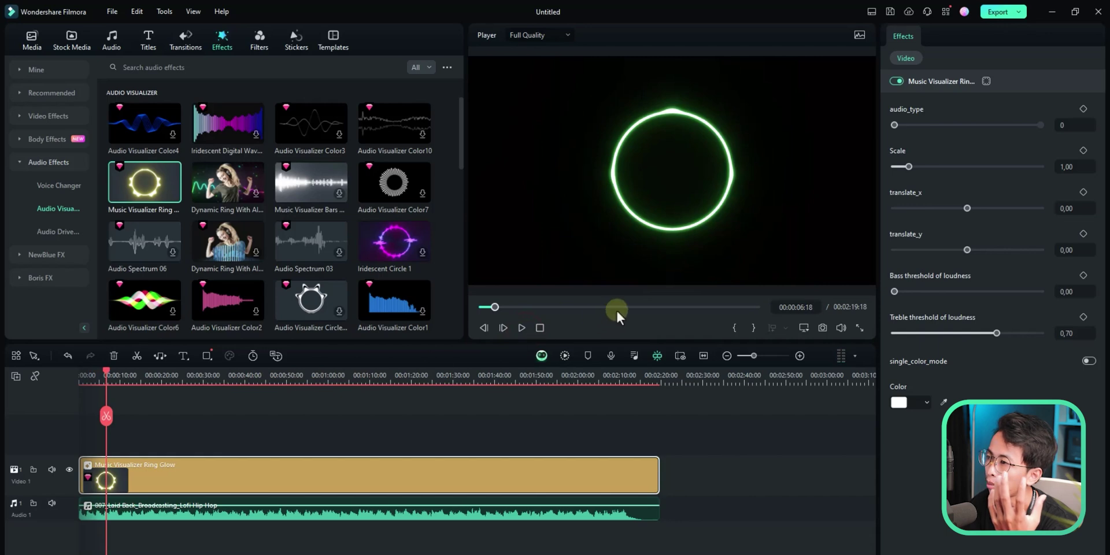
left_click_drag(107, 372, 105, 373)
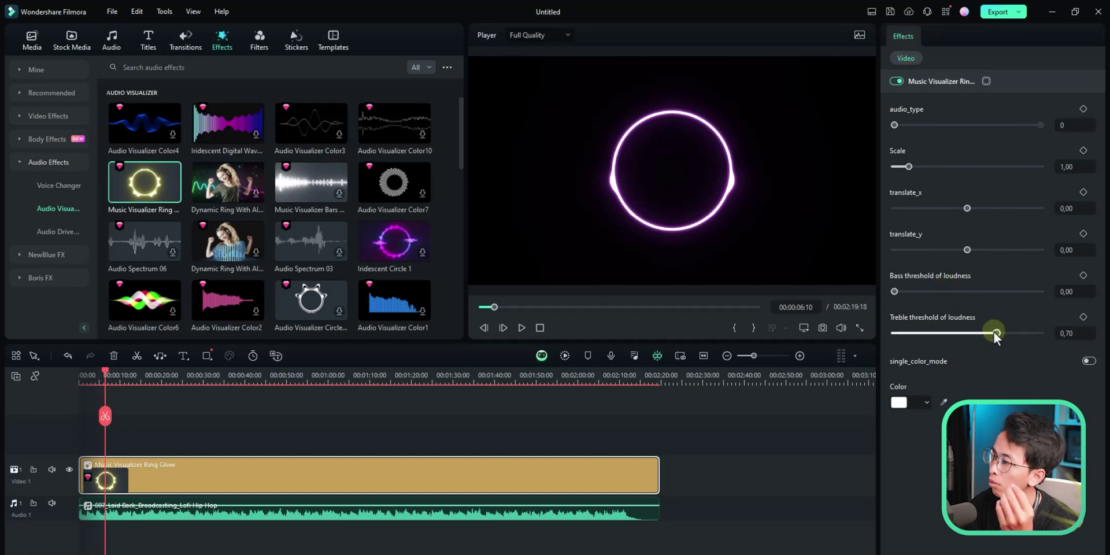
left_click_drag(997, 333, 926, 334)
Step: Open the AI Image generator among the stock media tools
left_click(112, 39)
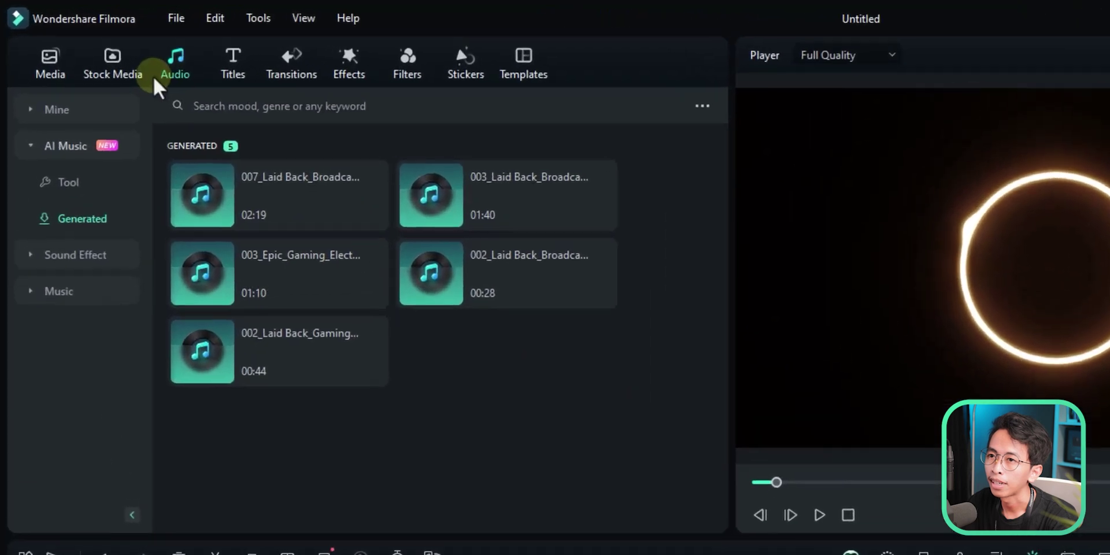
left_click(118, 65)
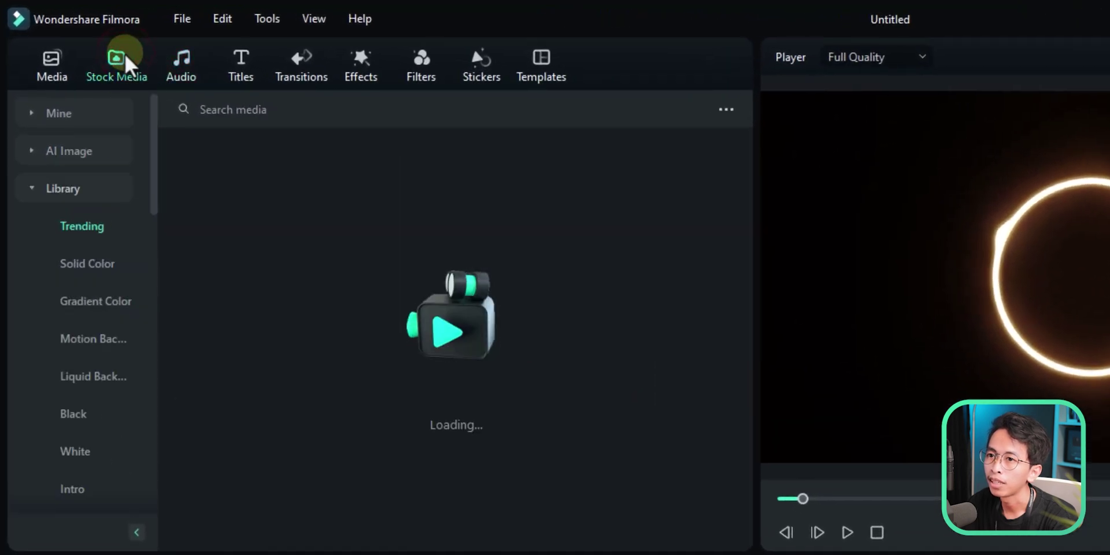
left_click(38, 151)
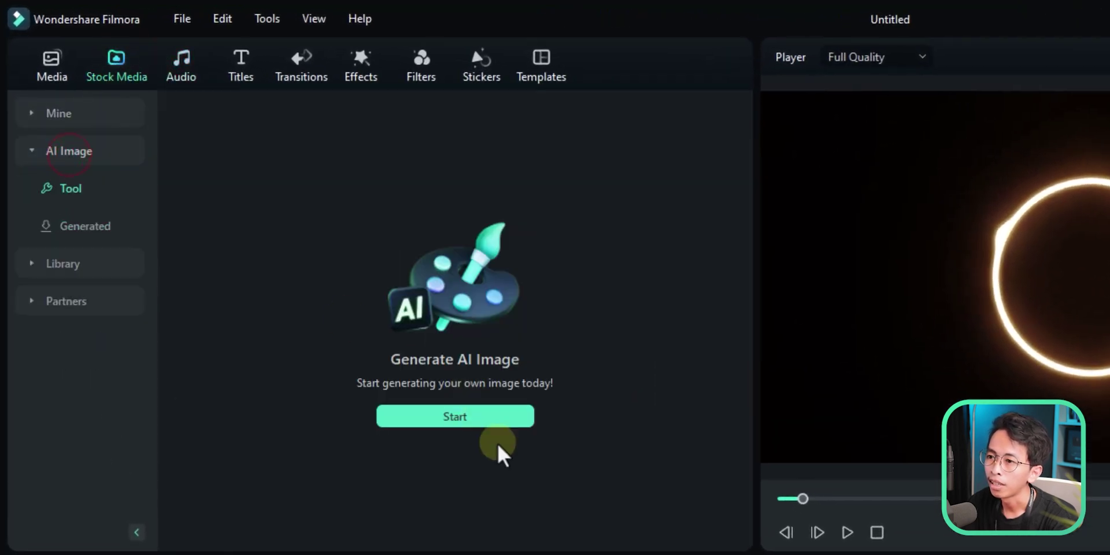
left_click(494, 417)
Step: Describe the AI image as "pemandangan pantai dan ada gunungnya"
left_click(278, 152)
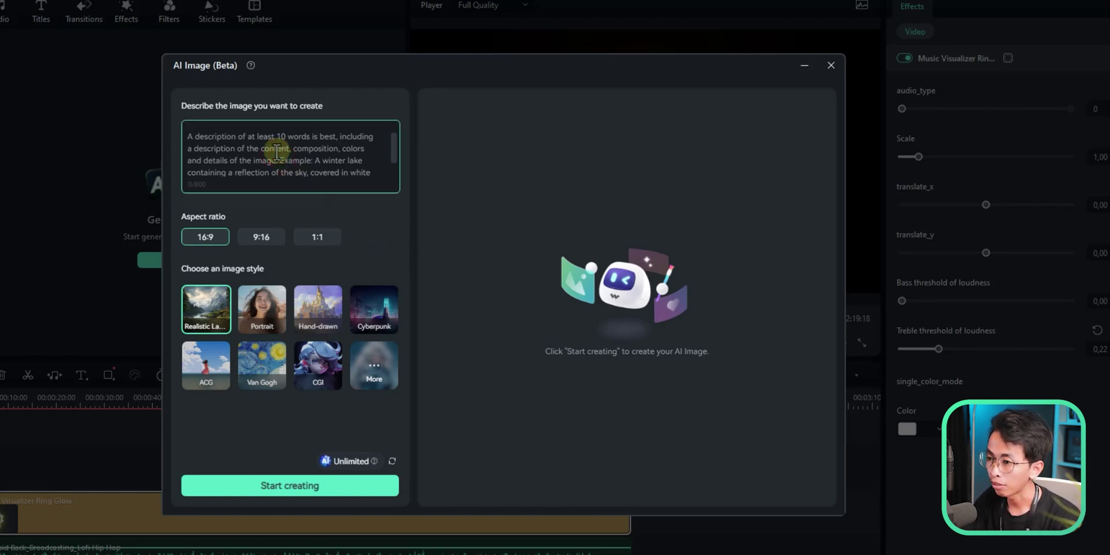
type("pemandangan pantai")
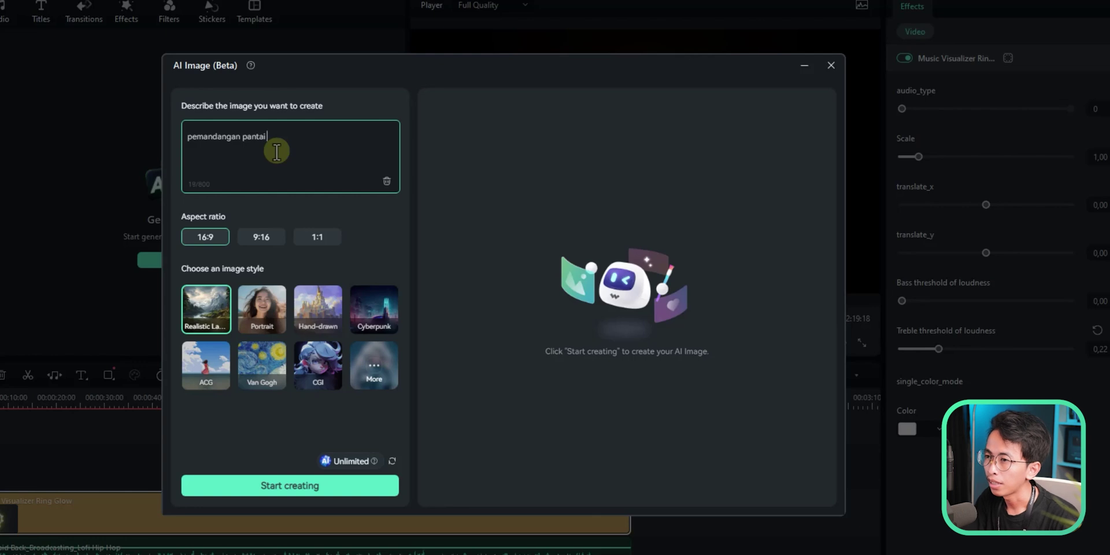
type("dan ")
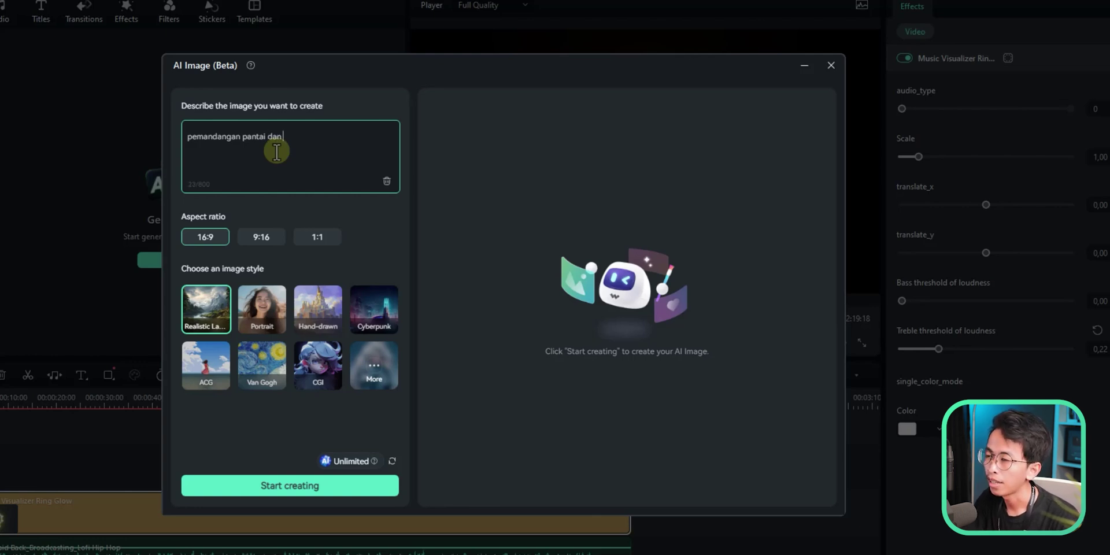
type("ada gunungnya")
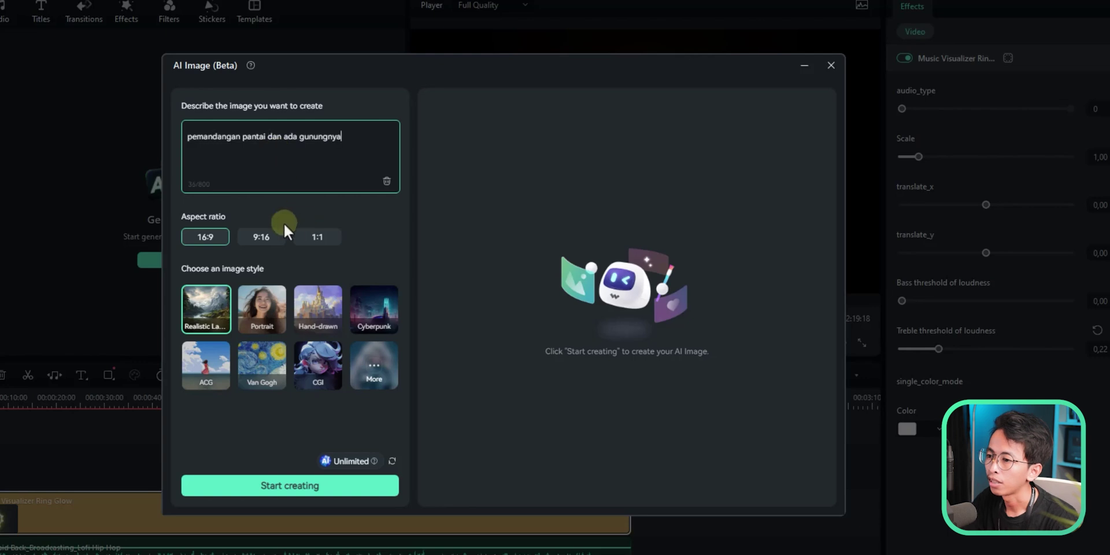
Step: Generate the beach and mountain images in 16:9 Realistic Landscape style and preview the alternatives
left_click(289, 487)
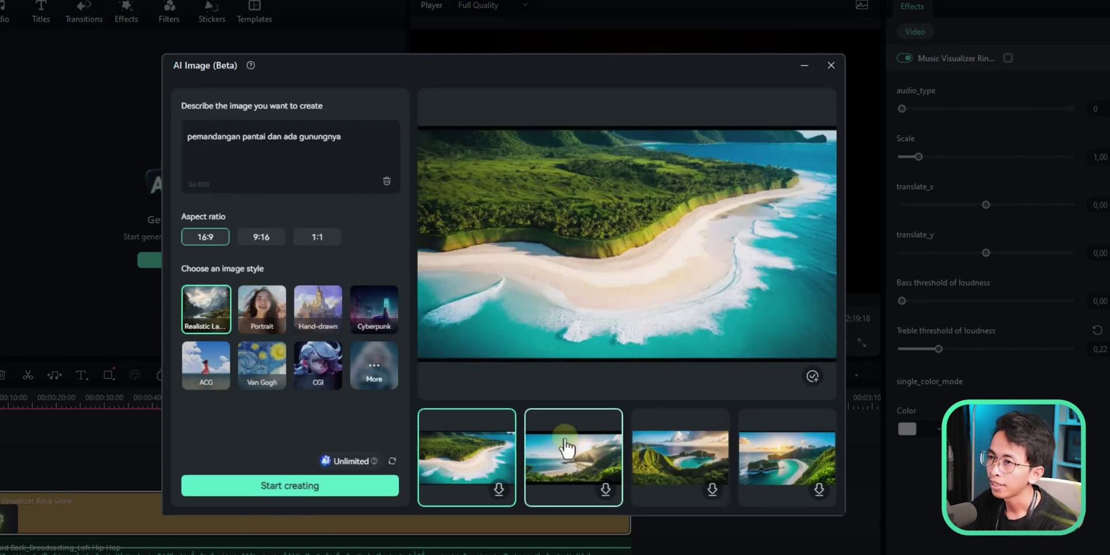
left_click(595, 474)
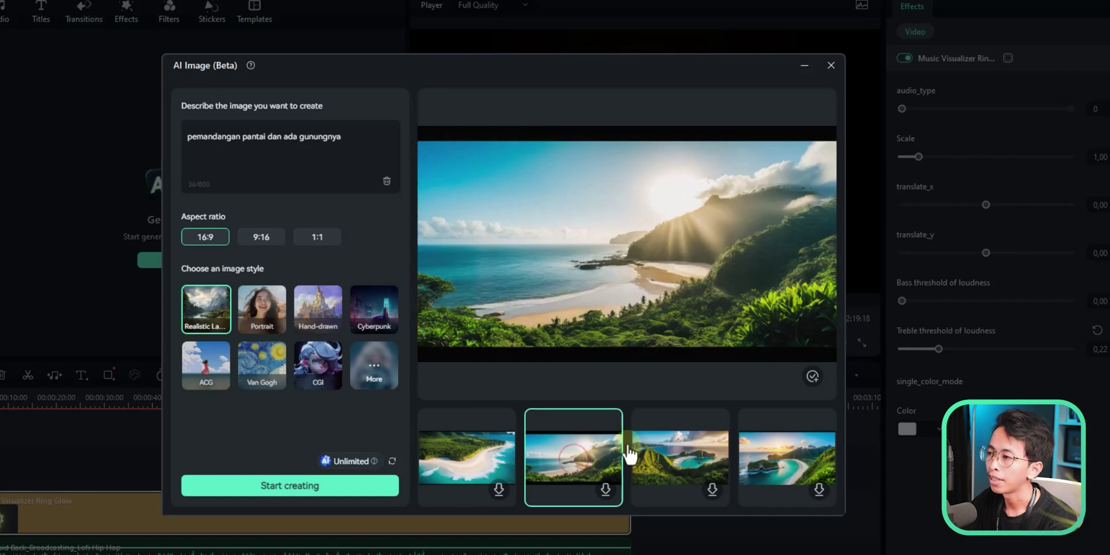
left_click(680, 465)
left_click(782, 469)
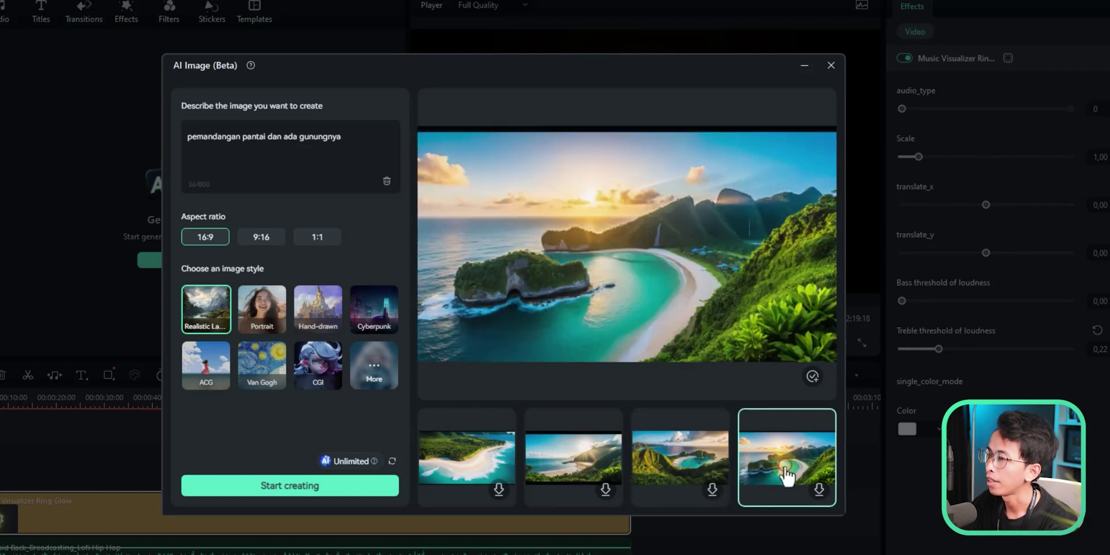
Step: Download the third generated image and close the AI Image generator
left_click(678, 474)
left_click(713, 489)
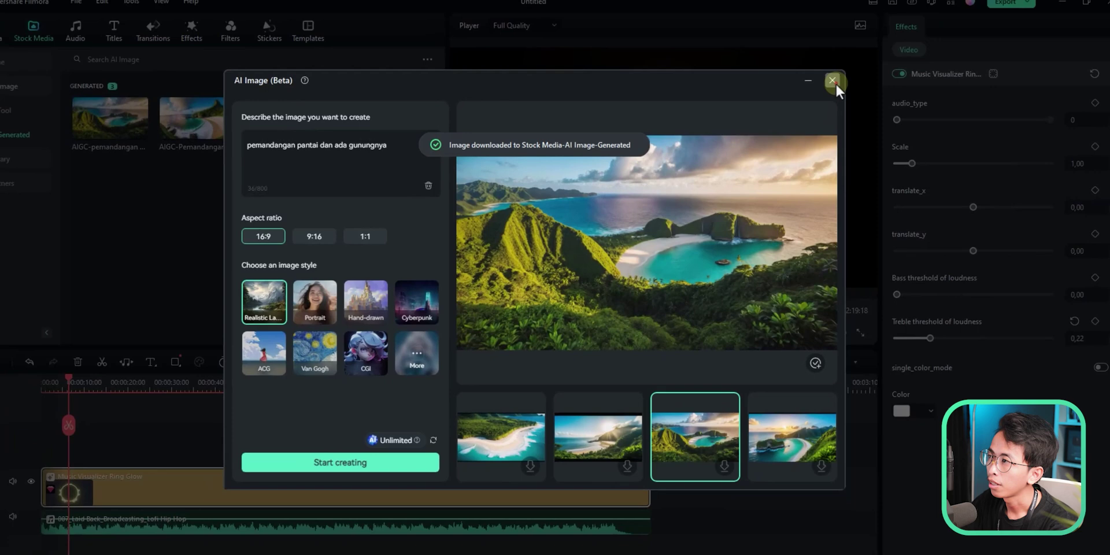
left_click(831, 64)
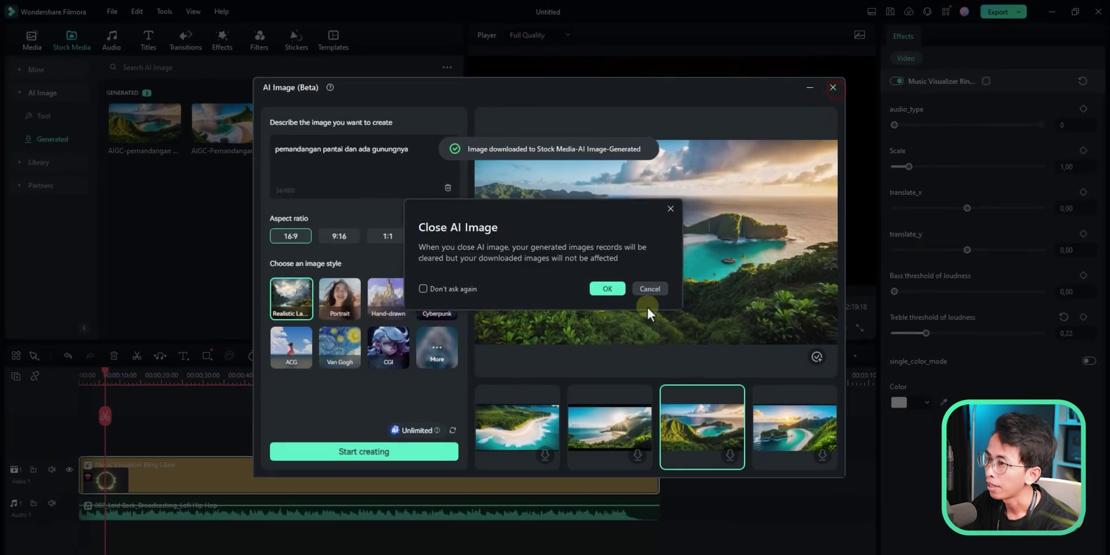
left_click(607, 288)
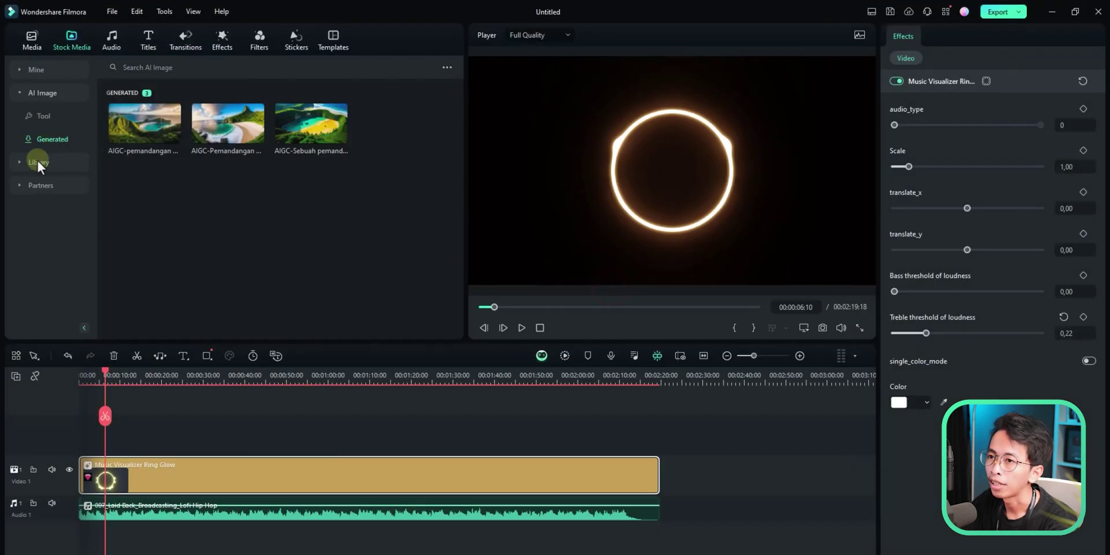
Step: Place the generated beach image on the timeline beneath the ring visualizer, spanning the full length of the music
left_click_drag(138, 130, 658, 509)
left_click_drag(221, 441, 223, 466)
left_click_drag(106, 380, 165, 384)
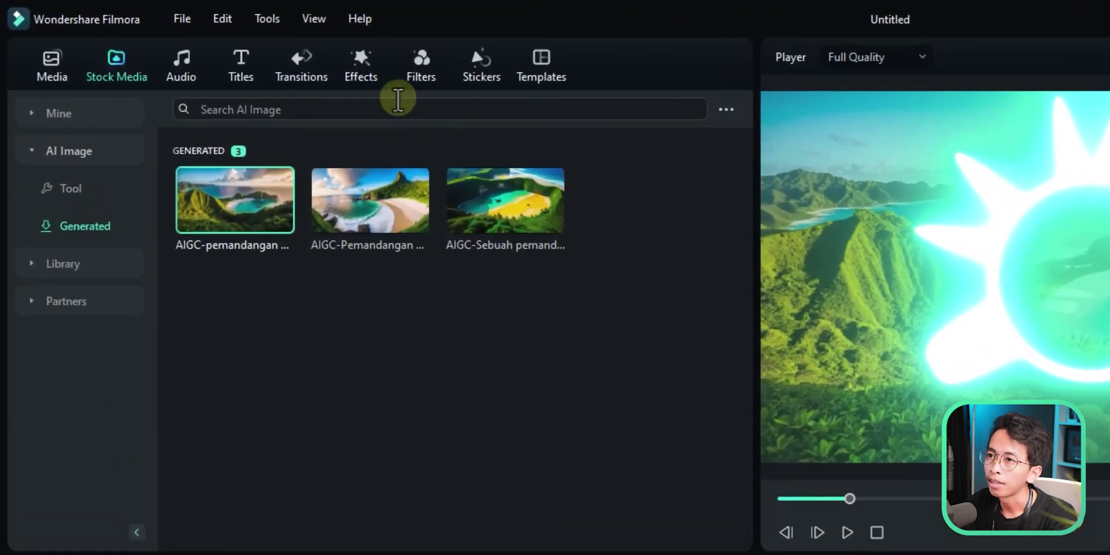
Step: Add the Audio Zoom Shadow audio-driven effect between the background image and ring visualizer for the whole music length, and play it back
left_click(333, 71)
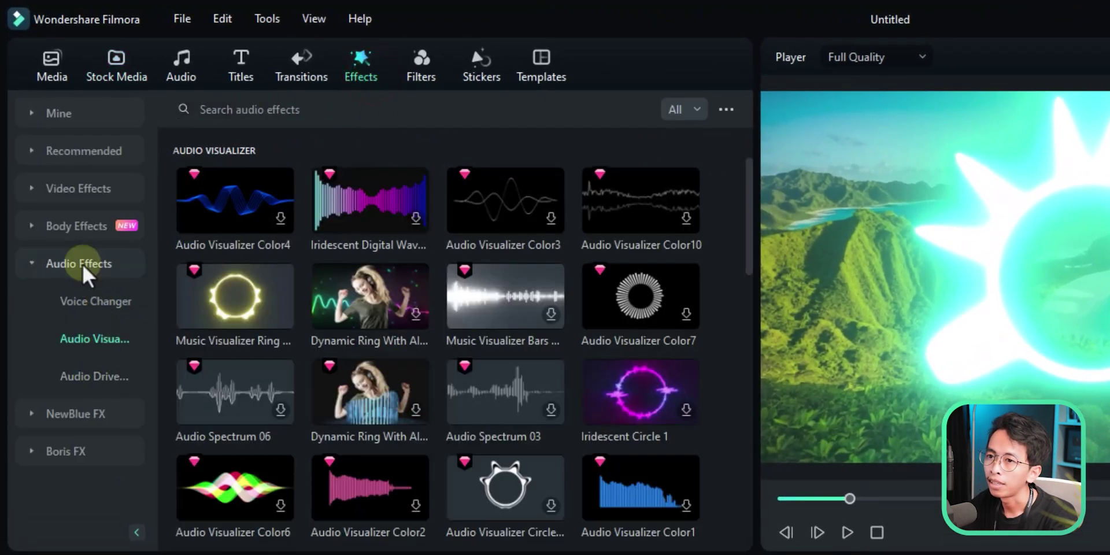
left_click(97, 379)
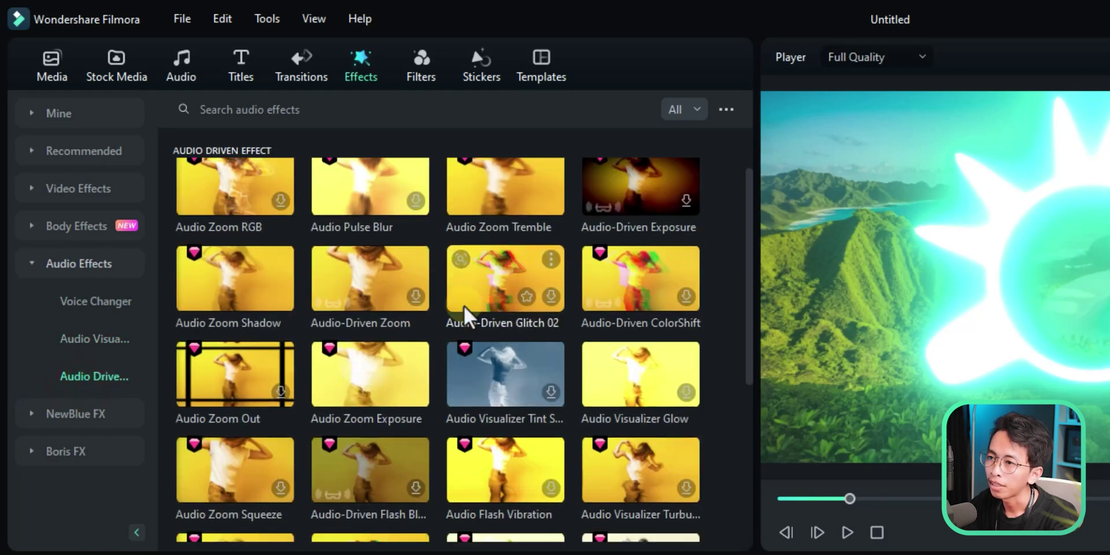
scroll(466, 315, "down", 2)
scroll(463, 323, "down", 2)
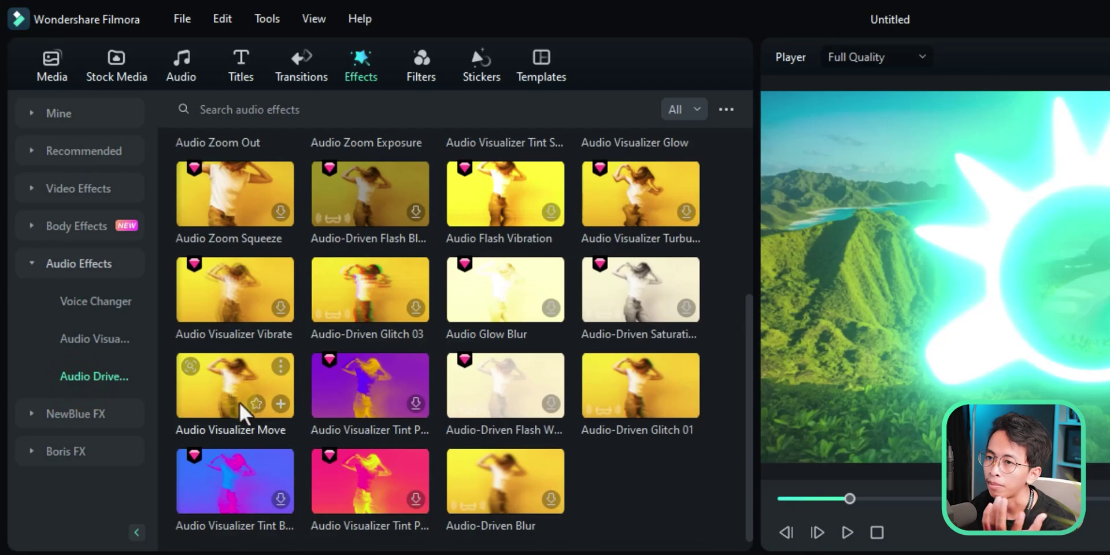
scroll(241, 407, "up", 3)
key("space")
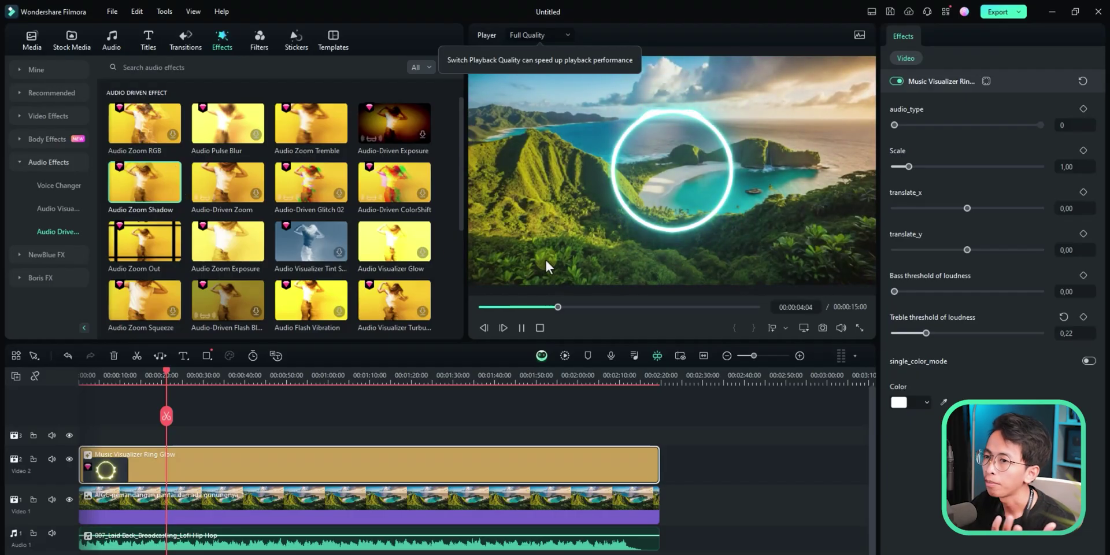
left_click_drag(124, 193, 100, 436)
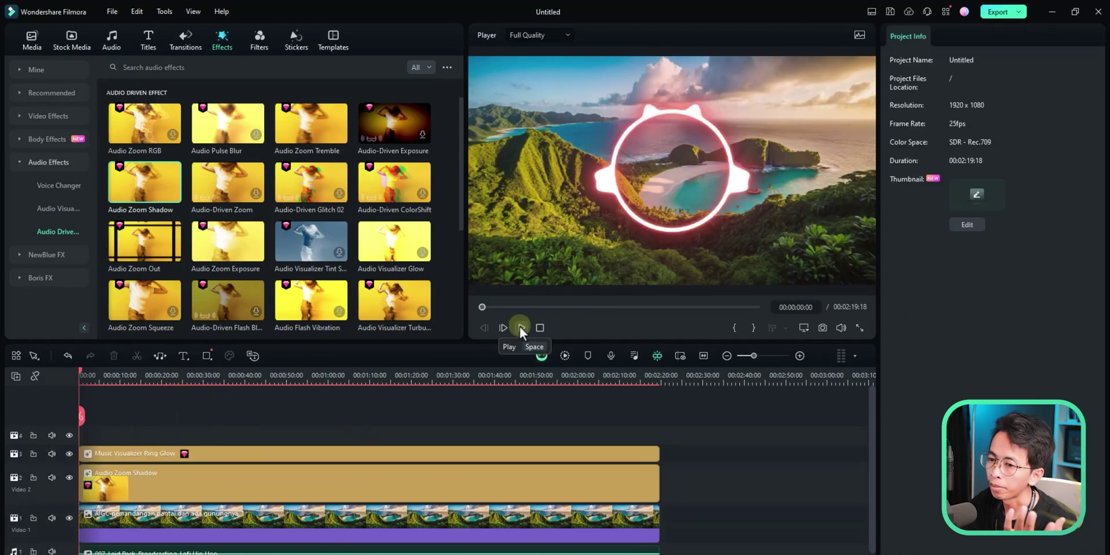
left_click(520, 327)
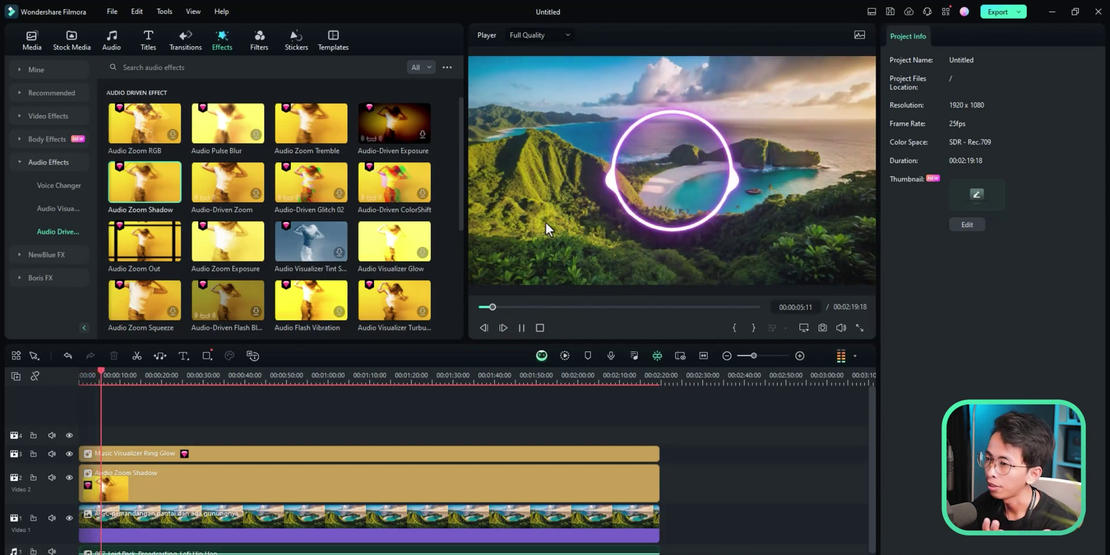
left_click(170, 375)
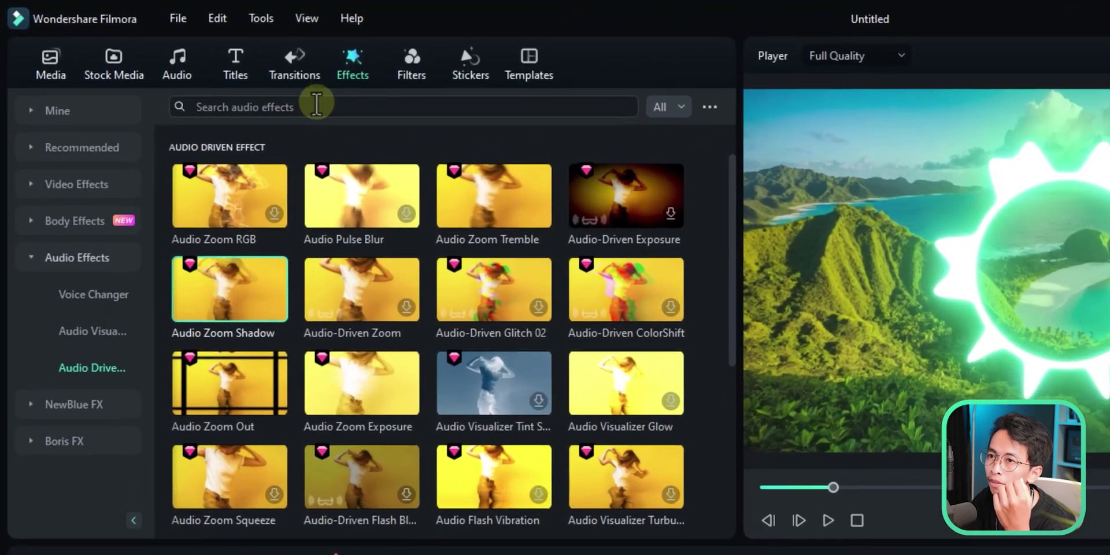
Step: Search the effects for "spark" and preview Star Particle Overlay 04
left_click(232, 80)
type("spark")
key("Return")
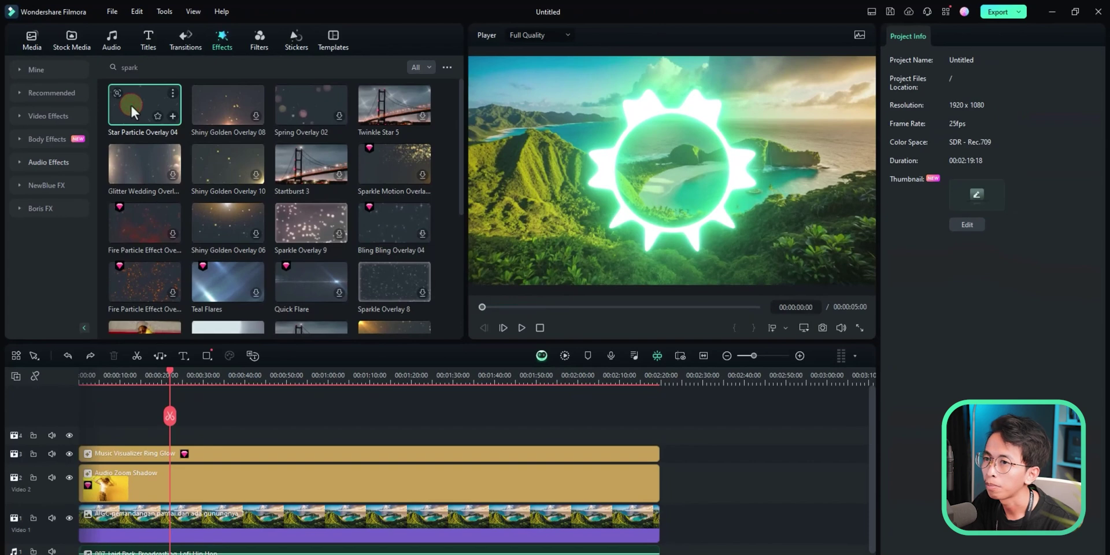
left_click(131, 103)
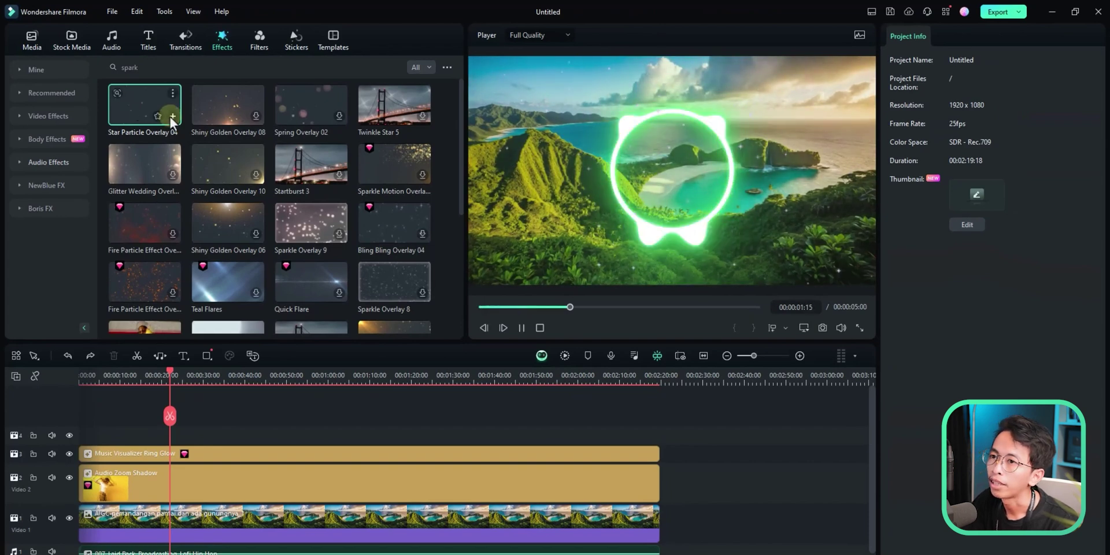
left_click(522, 328)
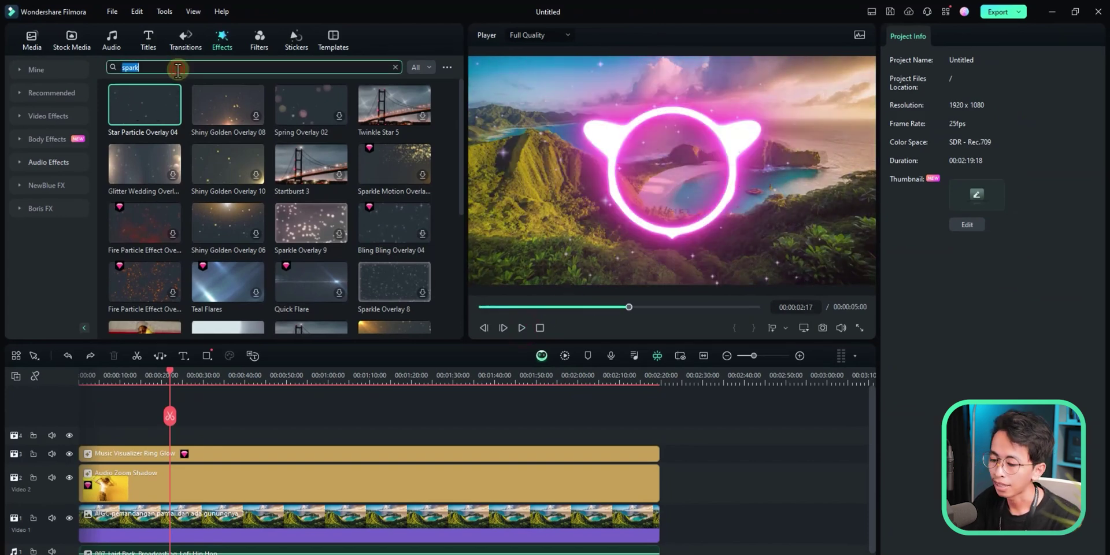
Step: Search the effects for "snow" and add Winter Snow Filter Pack Overlay 04 above the ring visualizer for the full length
type("snow")
key("Return")
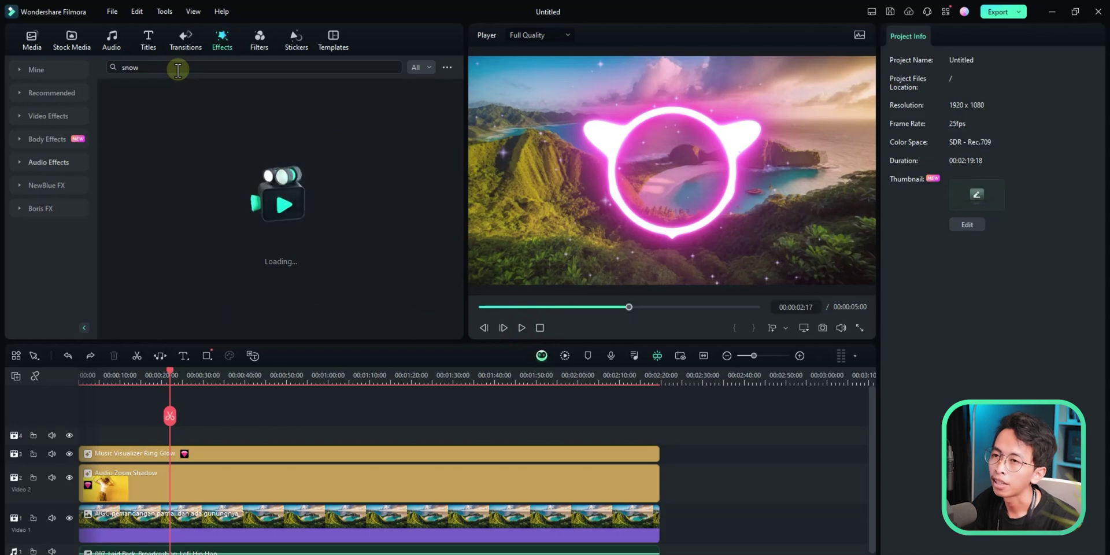
left_click(224, 227)
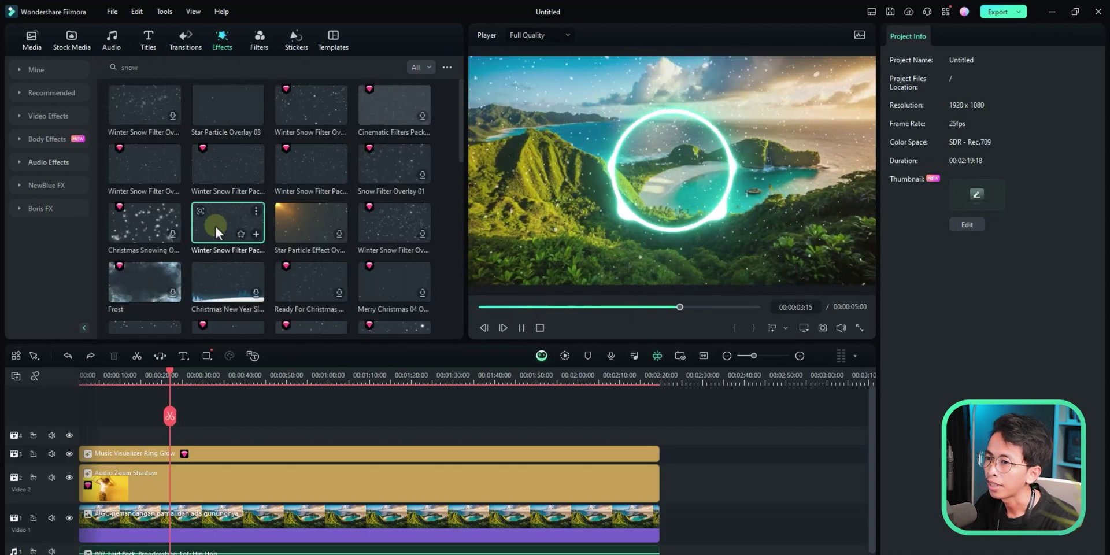
left_click_drag(214, 224, 88, 436)
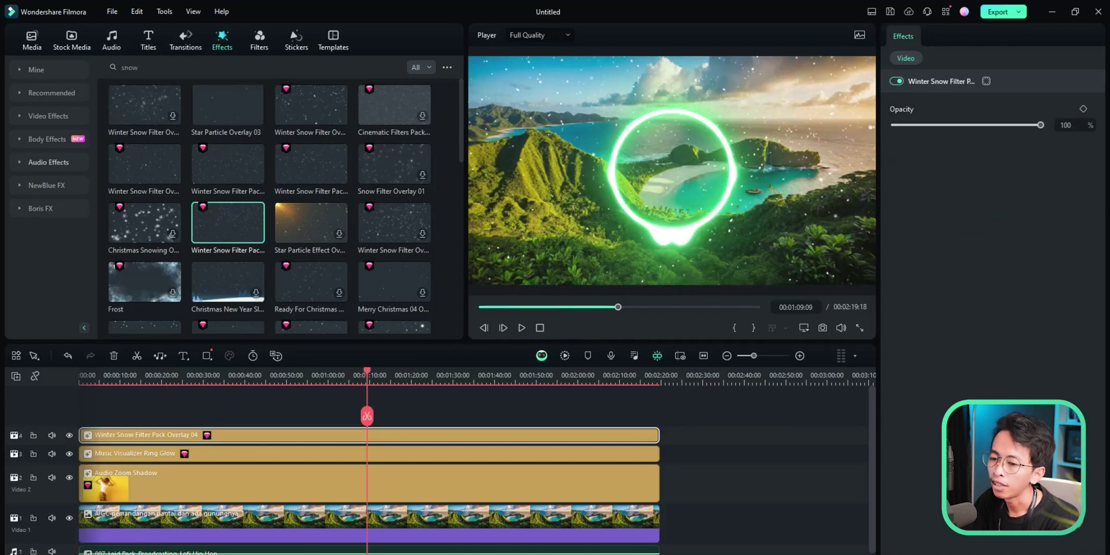
Step: Bring logo.png from File Explorer onto a new track above the snow overlay and extend it to the music's end
key("alt+Tab")
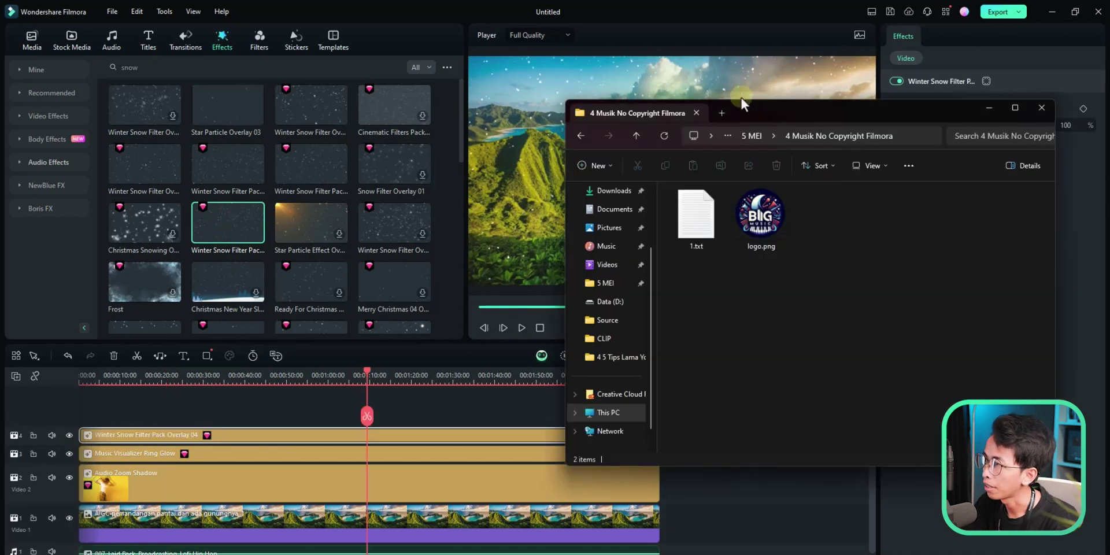
left_click_drag(741, 104, 950, 118)
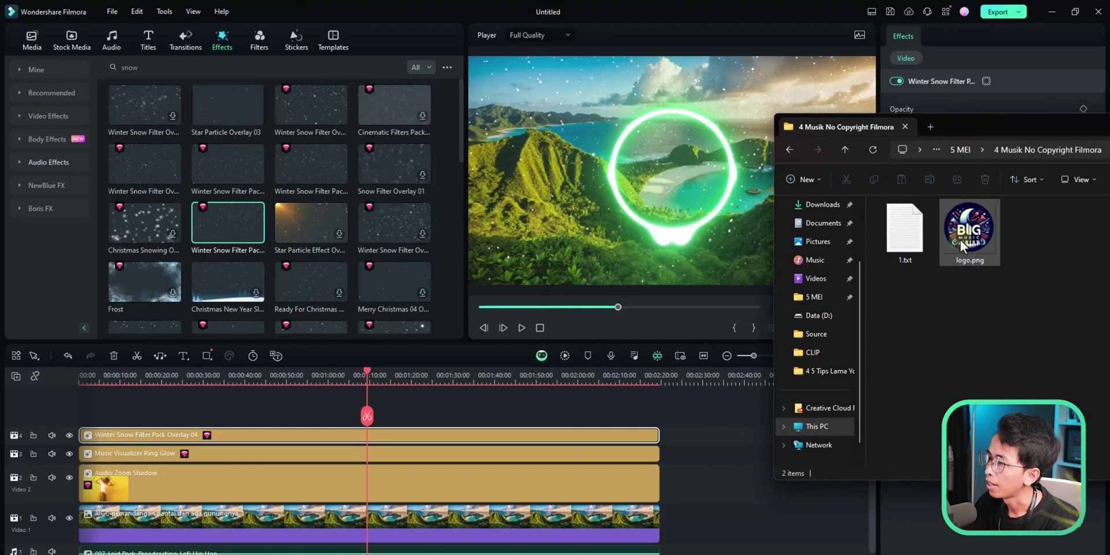
left_click_drag(960, 241, 125, 408)
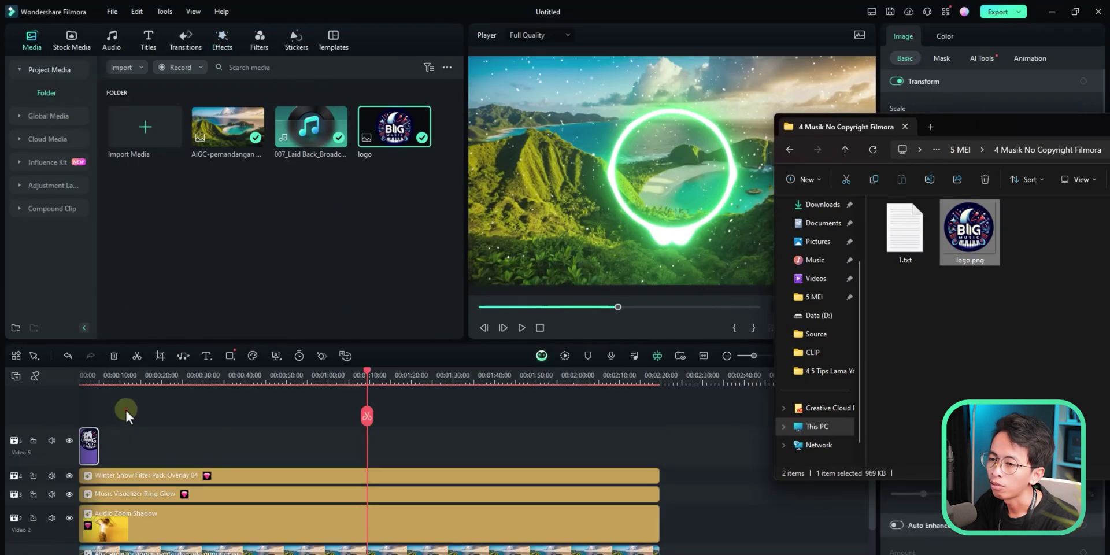
left_click_drag(97, 439, 660, 464)
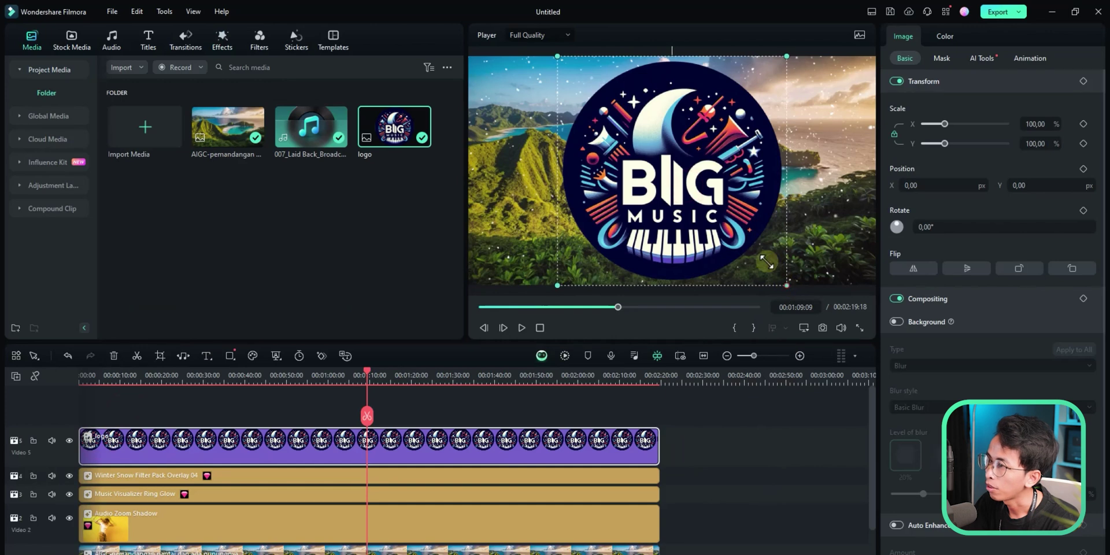
Step: Scale the logo down to 50% inside the glowing ring and return the playhead to the start
left_click_drag(767, 262, 672, 171)
left_click_drag(624, 116, 682, 177)
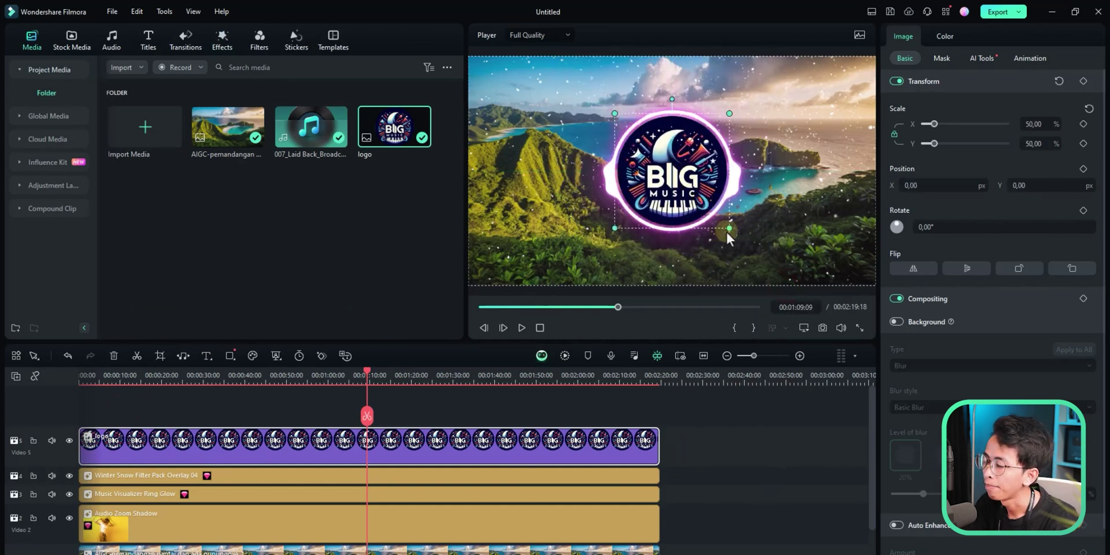
left_click(137, 392)
key("Home")
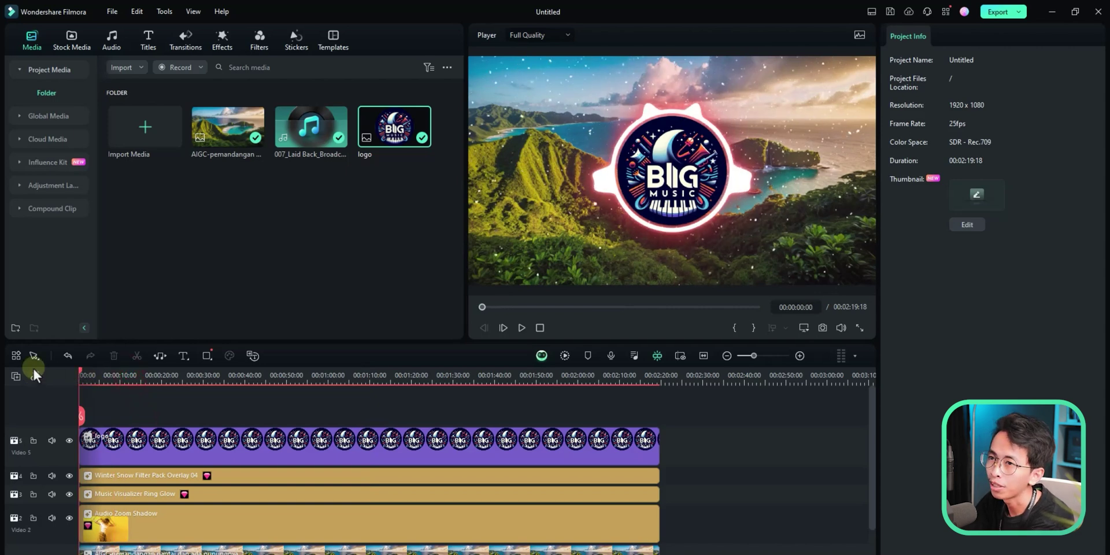
Step: Add the Default Lowerthird title above the logo for the full duration and set its text to "Sun Shine - Bang Tutorial"
left_click(149, 39)
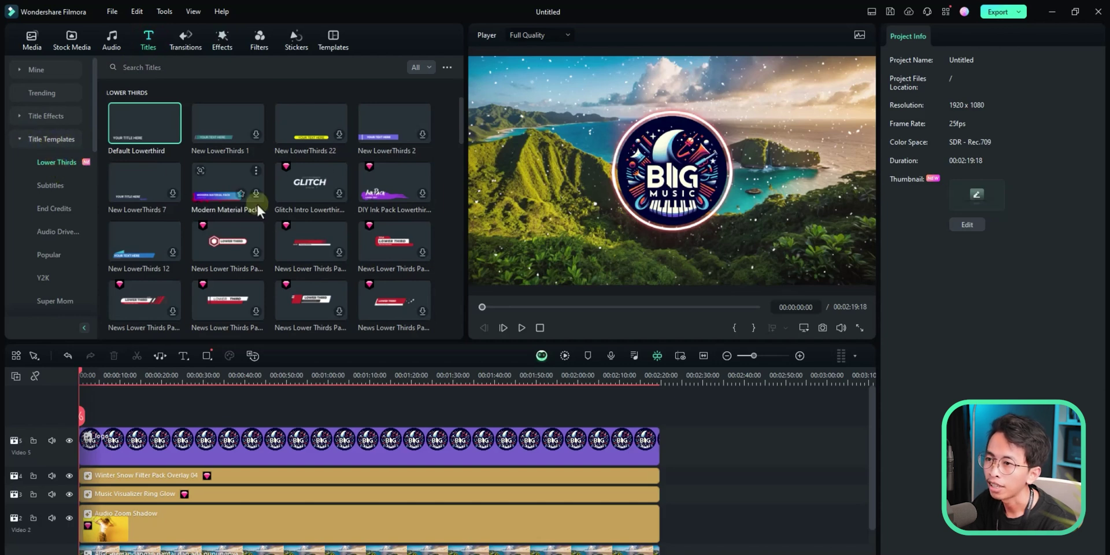
scroll(262, 234, "down", 3)
scroll(255, 249, "up", 4)
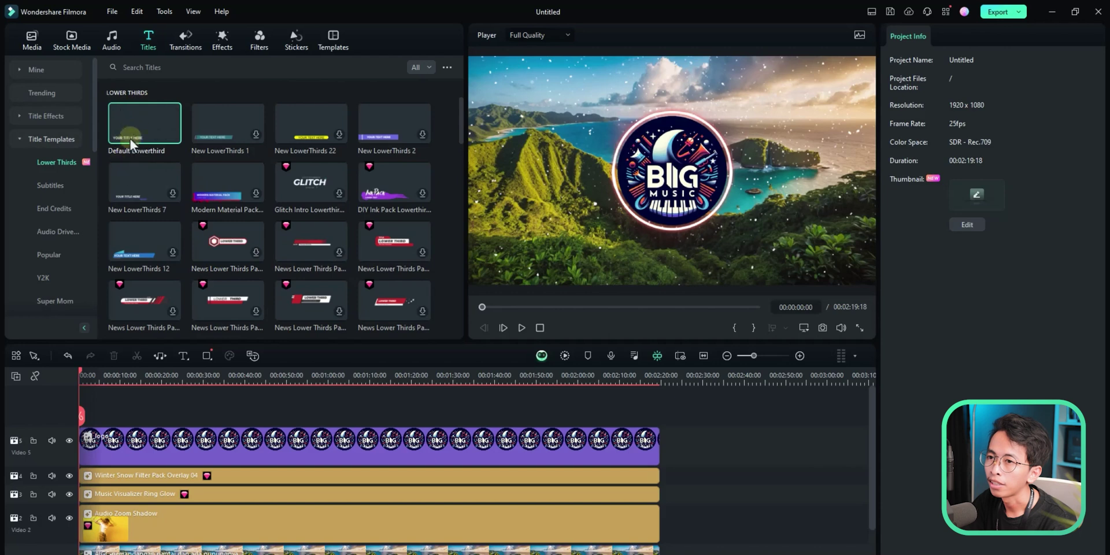
left_click_drag(126, 385, 109, 416)
double_click(596, 254)
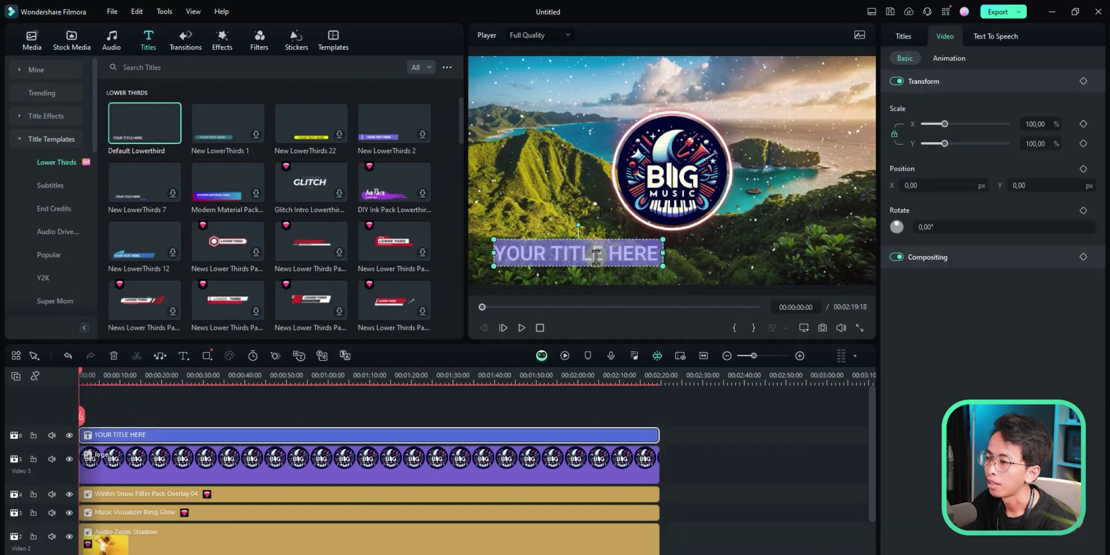
type("Sunshine - Bang Tutorial")
Step: Format the title in Poppins size 23 with a bold "Sun Shine -", centred below the logo, and play back the video
left_click_drag(598, 255, 883, 192)
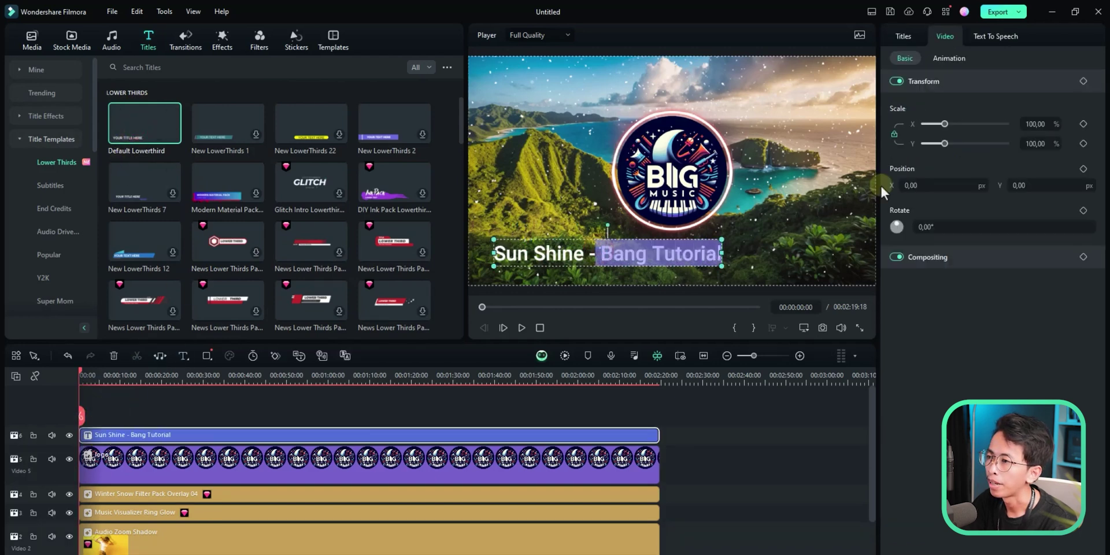
left_click(909, 36)
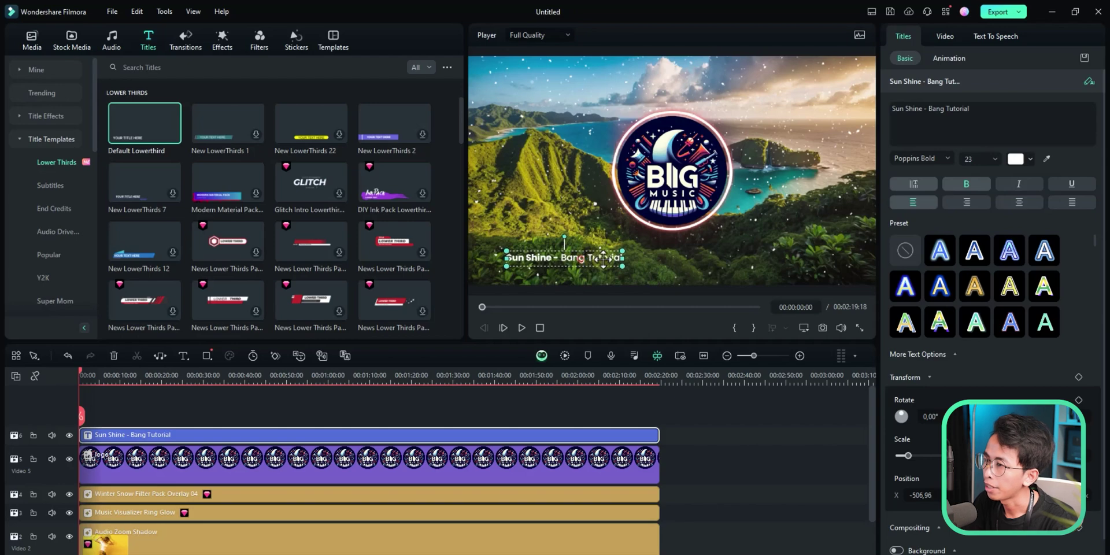
left_click_drag(603, 257, 690, 267)
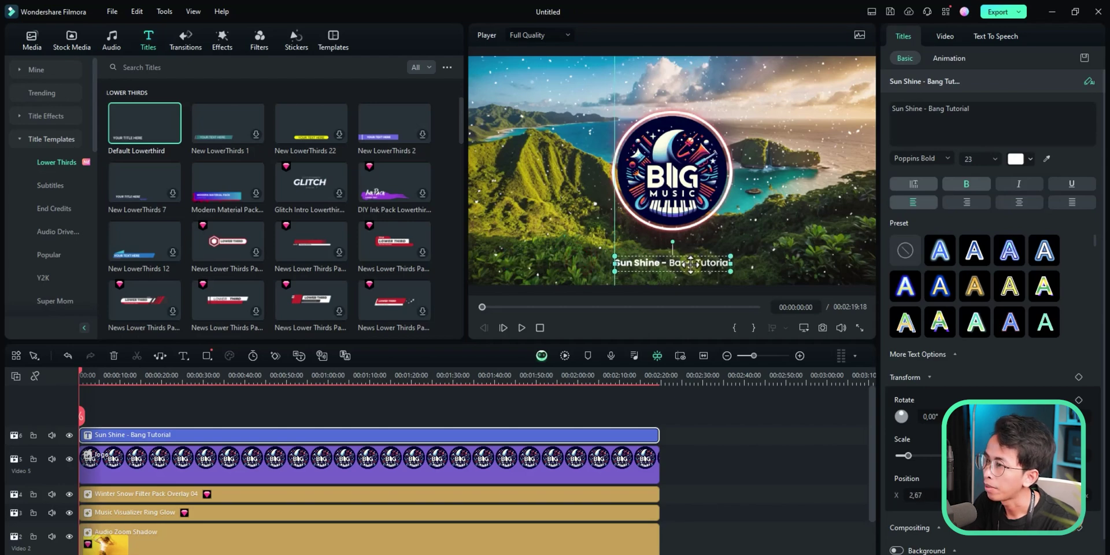
left_click(732, 451)
left_click(521, 328)
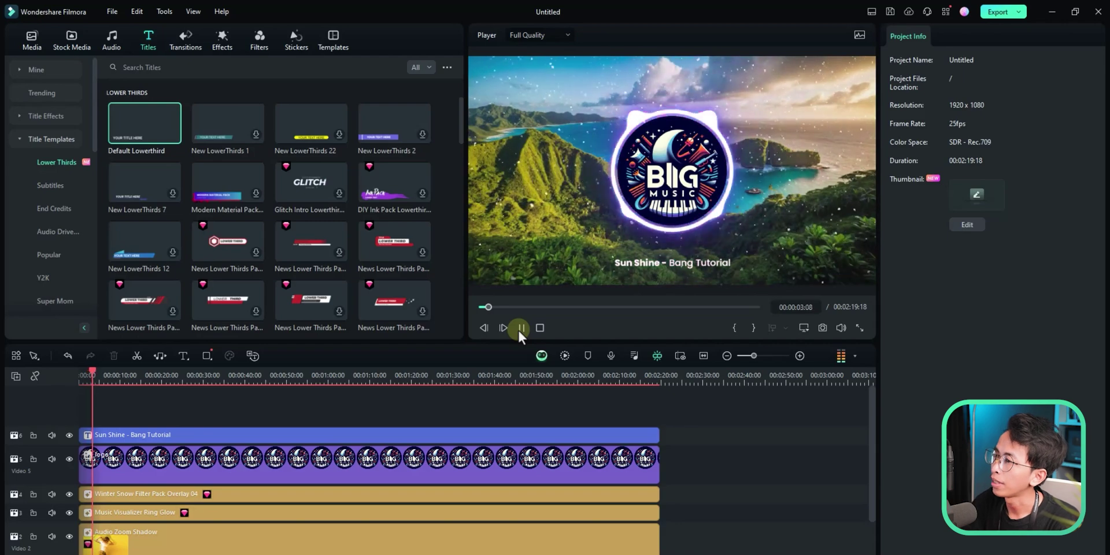
Step: Export the video for a device at 1920x1080 resolution
left_click(992, 13)
left_click(619, 307)
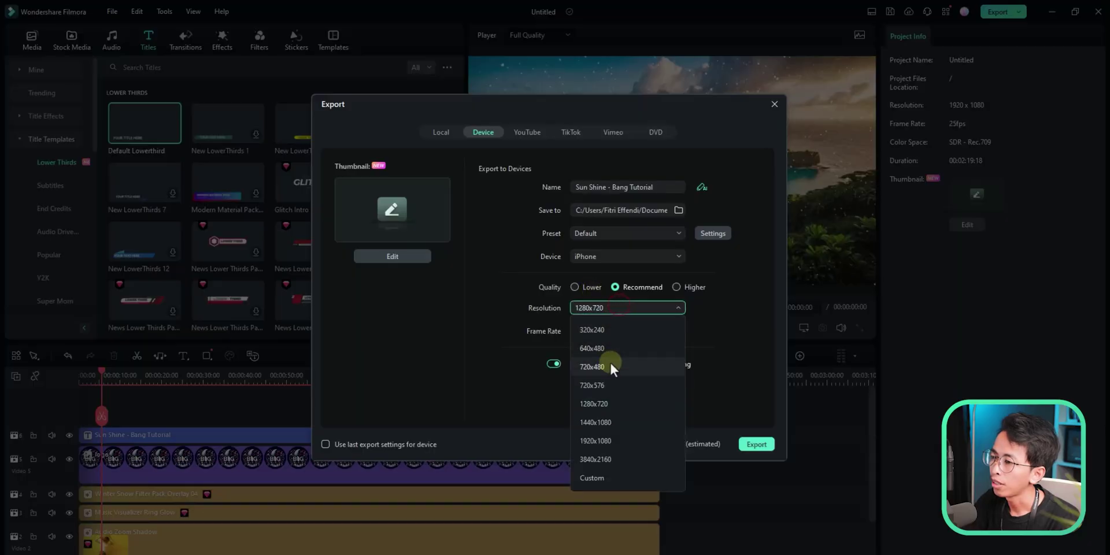
left_click(606, 437)
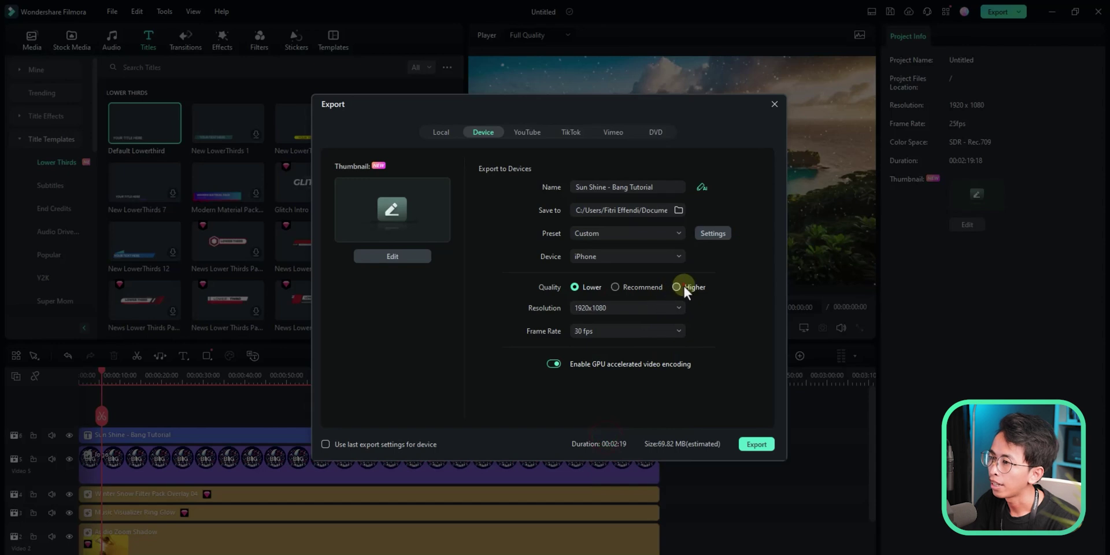
left_click(755, 446)
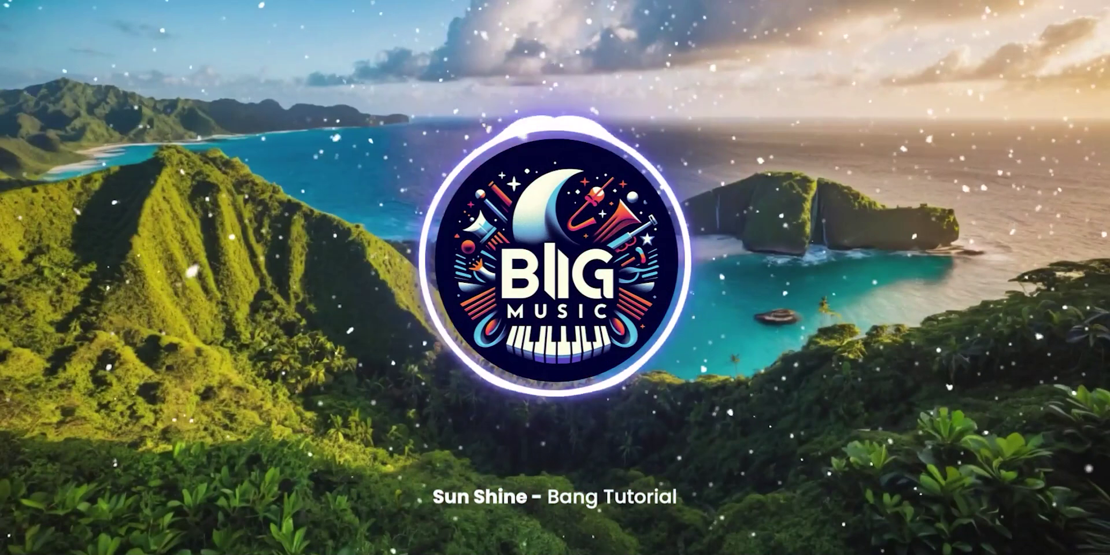